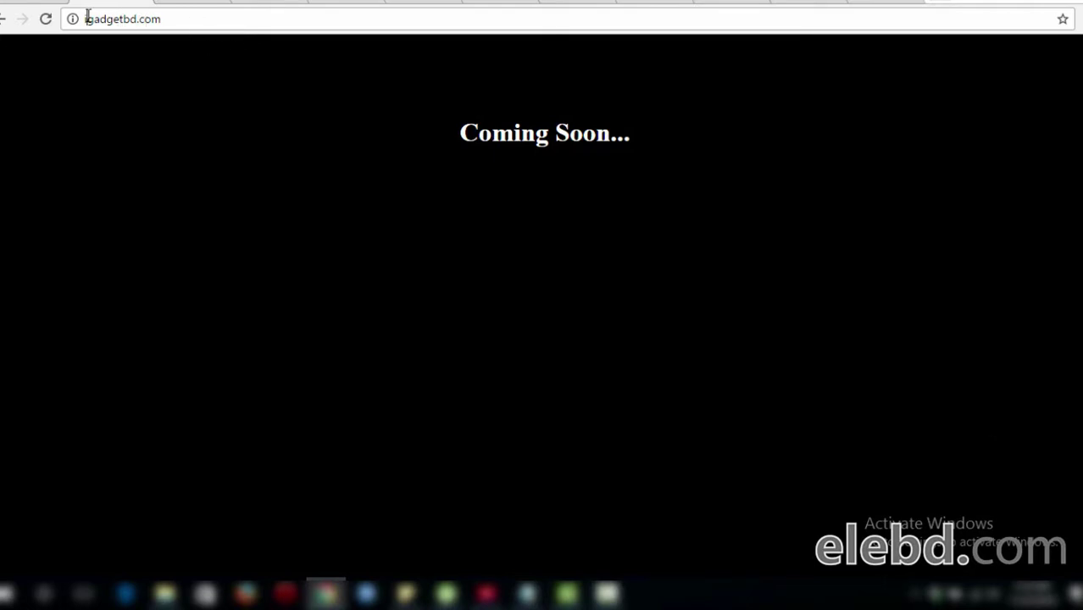
Check the domain's coming-soon page and look over the hosting control panel's Preferences, Mail, Files and Logs sections
{"action": "left_click", "coordinate": [88, 15]}
{"action": "left_click", "coordinate": [191, 22]}
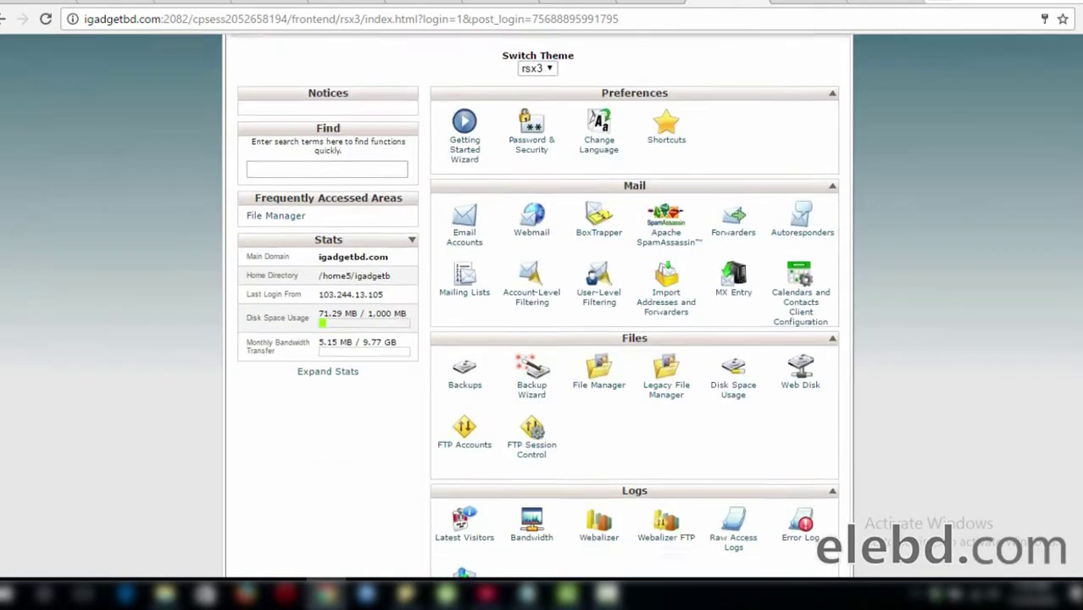
{"action": "scroll", "coordinate": [299, 81], "scroll_direction": "down", "scroll_amount": 4}
{"action": "scroll", "coordinate": [299, 80], "scroll_direction": "up", "scroll_amount": 6}
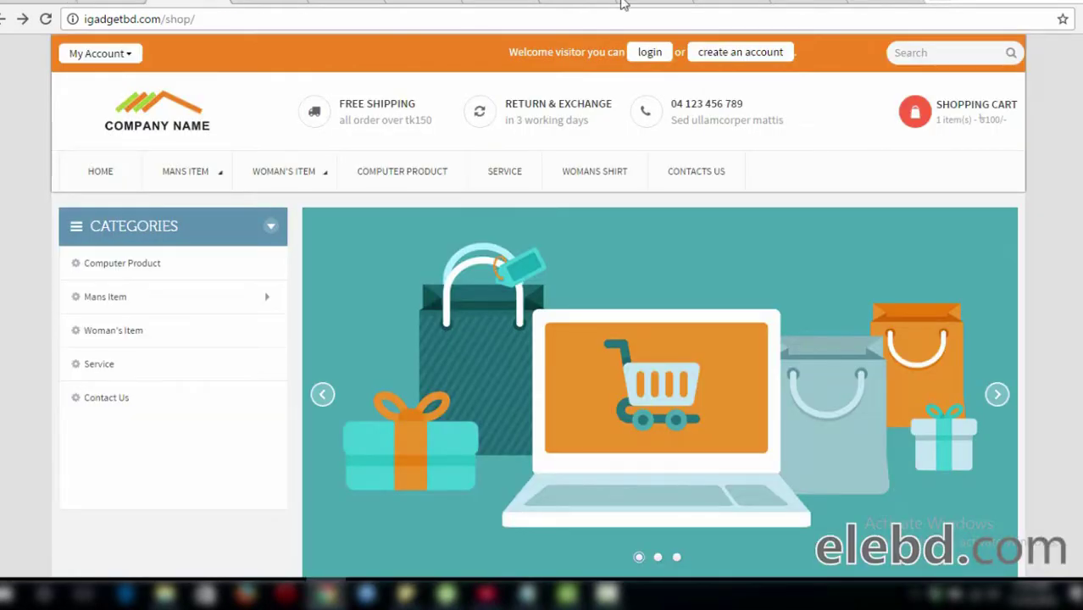
Look through the shop's home page from the header and banner down to the Laptop section and footer
{"action": "scroll", "coordinate": [542, 339], "scroll_direction": "down", "scroll_amount": 4}
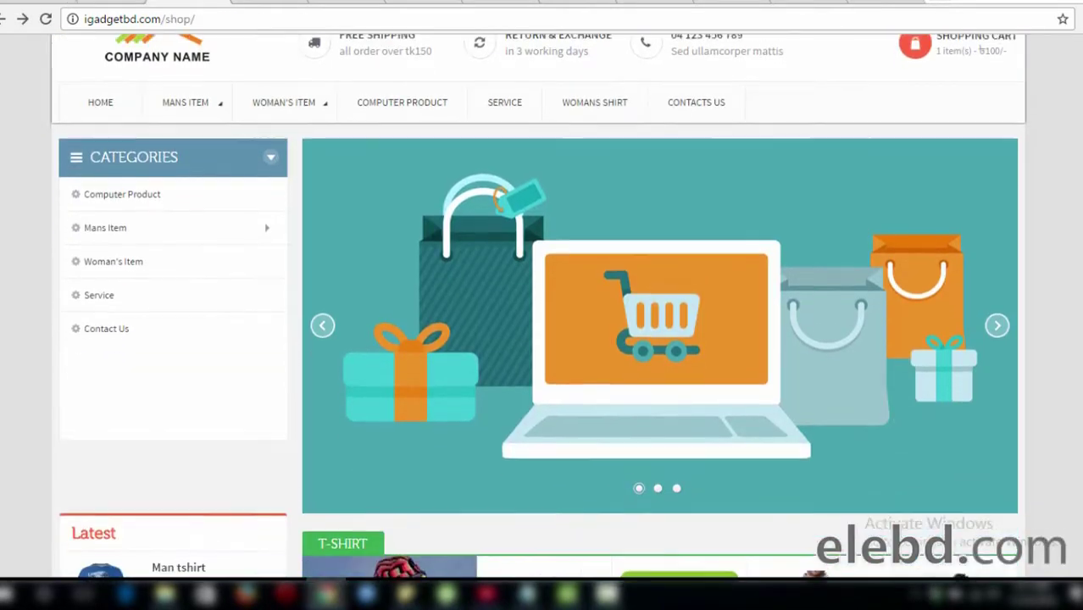
{"action": "scroll", "coordinate": [542, 339], "scroll_direction": "down", "scroll_amount": 6}
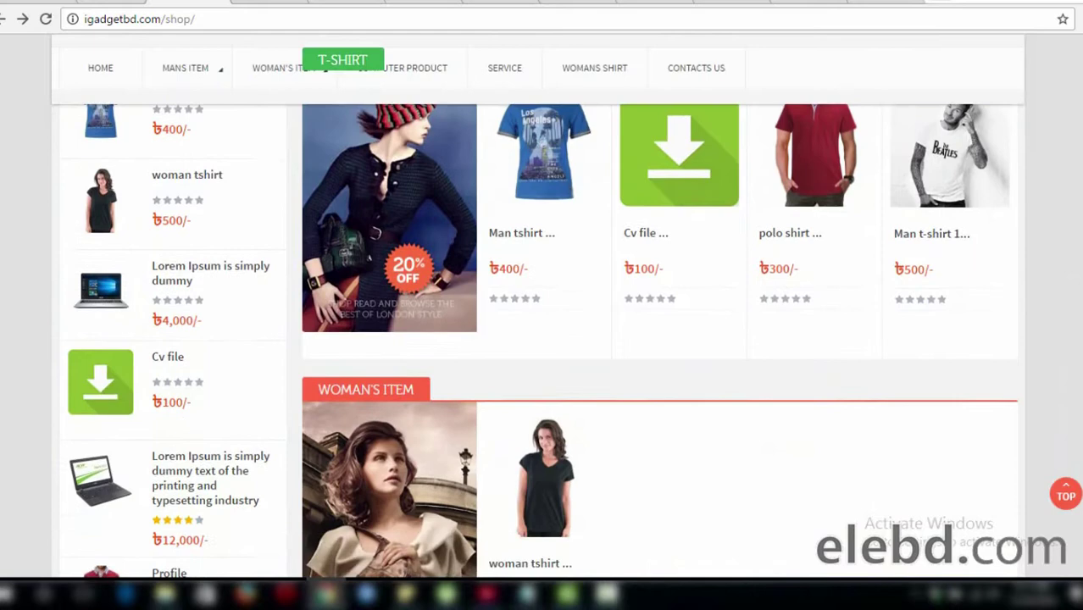
{"action": "scroll", "coordinate": [542, 339], "scroll_direction": "down", "scroll_amount": 7}
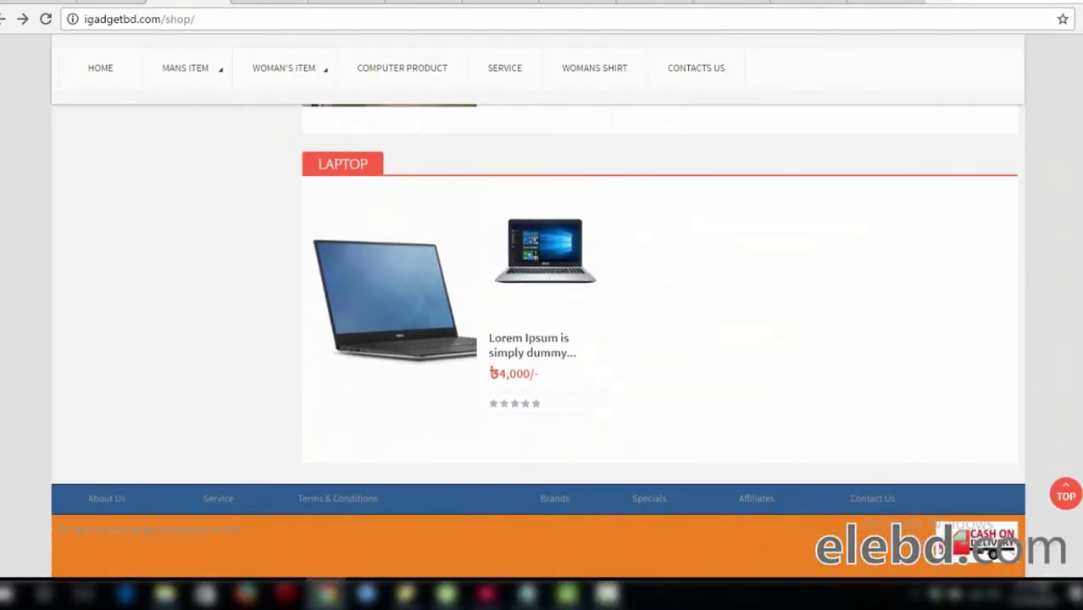
{"action": "scroll", "coordinate": [543, 339], "scroll_direction": "up", "scroll_amount": 6}
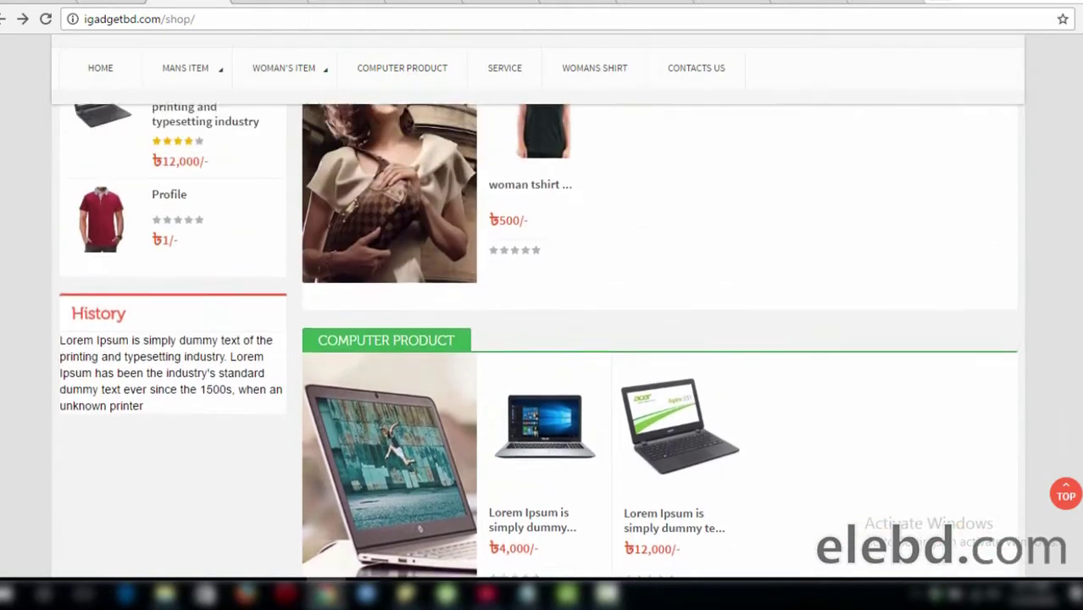
{"action": "scroll", "coordinate": [542, 339], "scroll_direction": "up", "scroll_amount": 9}
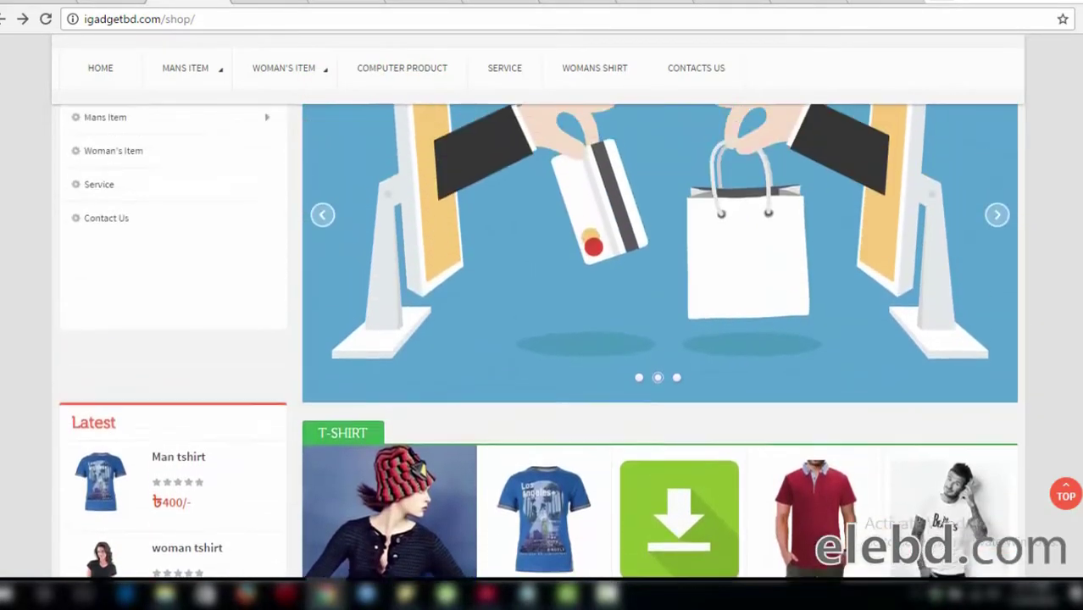
{"action": "scroll", "coordinate": [542, 339], "scroll_direction": "up", "scroll_amount": 2}
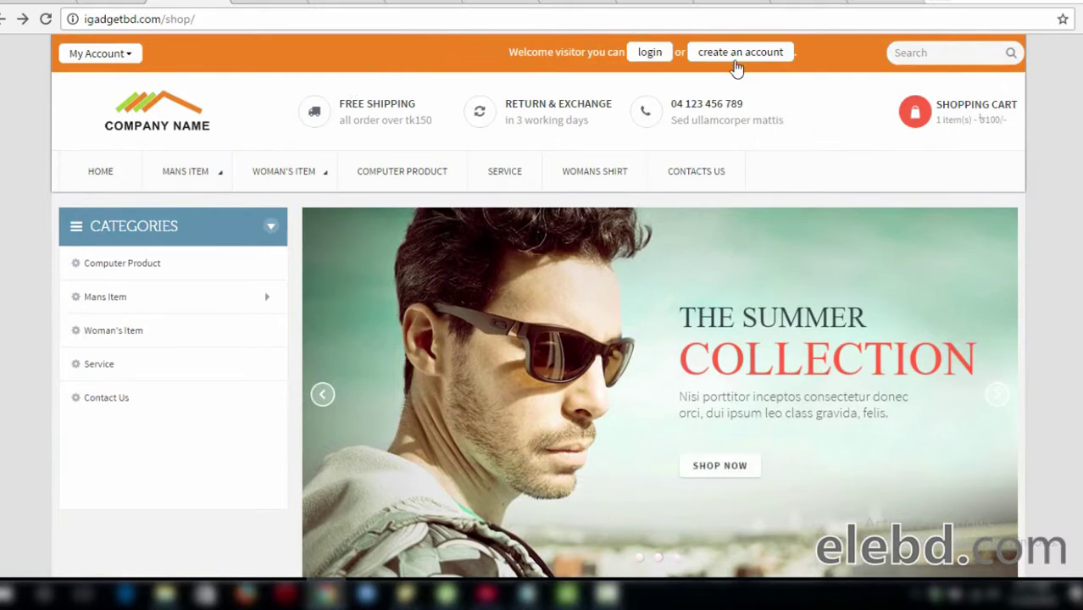
{"action": "scroll", "coordinate": [1032, 104], "scroll_direction": "down", "scroll_amount": 1}
{"action": "scroll", "coordinate": [539, 339], "scroll_direction": "down", "scroll_amount": 2}
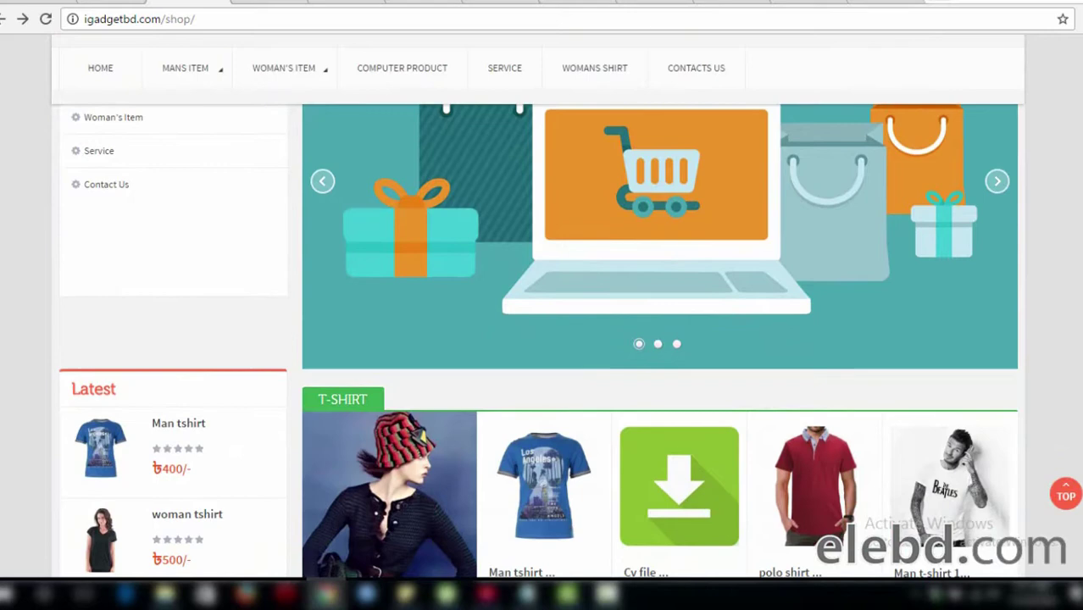
{"action": "scroll", "coordinate": [538, 339], "scroll_direction": "up", "scroll_amount": 3}
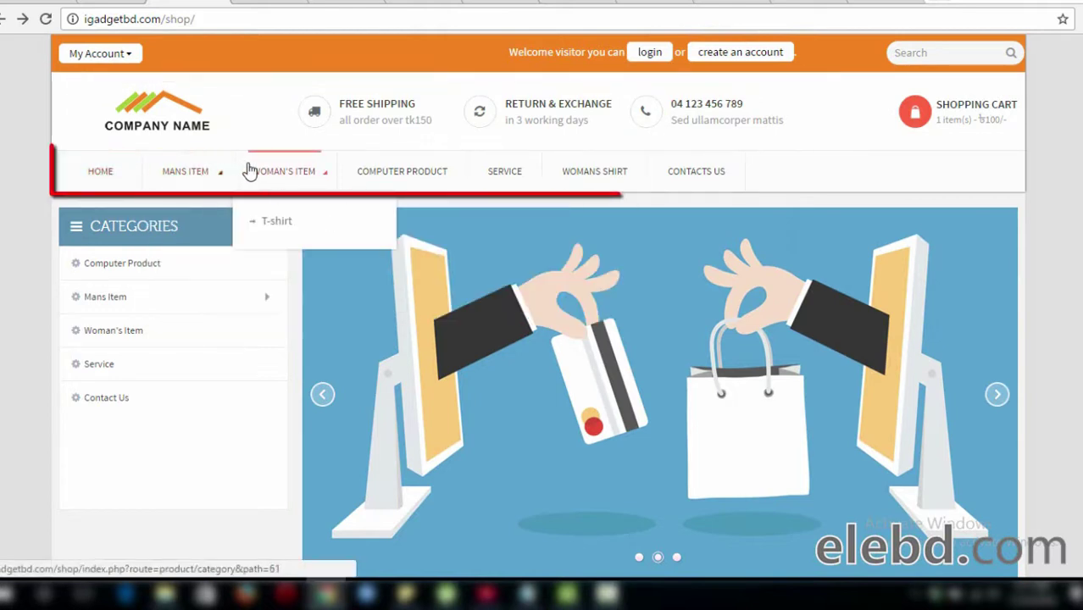
Examine the Mans Item submenu, the Categories list, the banner slider, the Latest list and the product sections of the shop's home page
{"action": "mouse_move", "coordinate": [198, 173]}
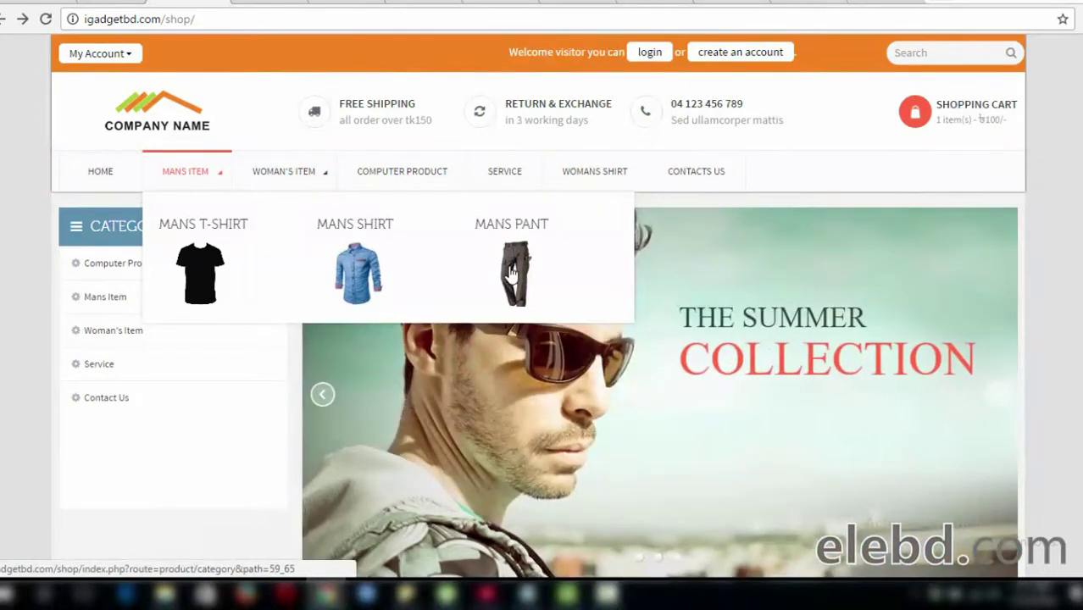
{"action": "scroll", "coordinate": [79, 189], "scroll_direction": "down", "scroll_amount": 1}
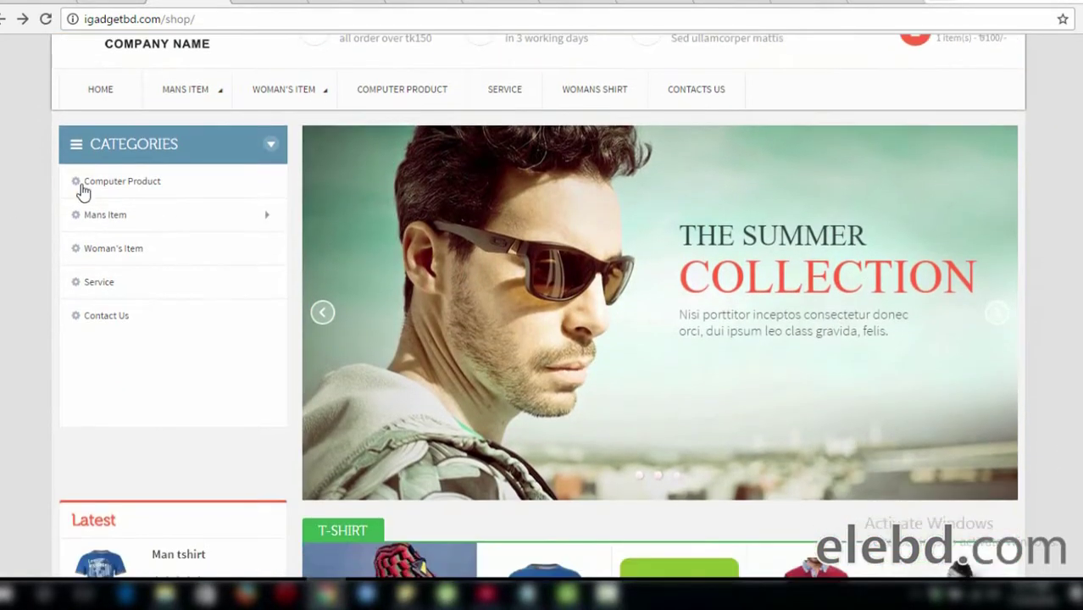
{"action": "mouse_move", "coordinate": [139, 227]}
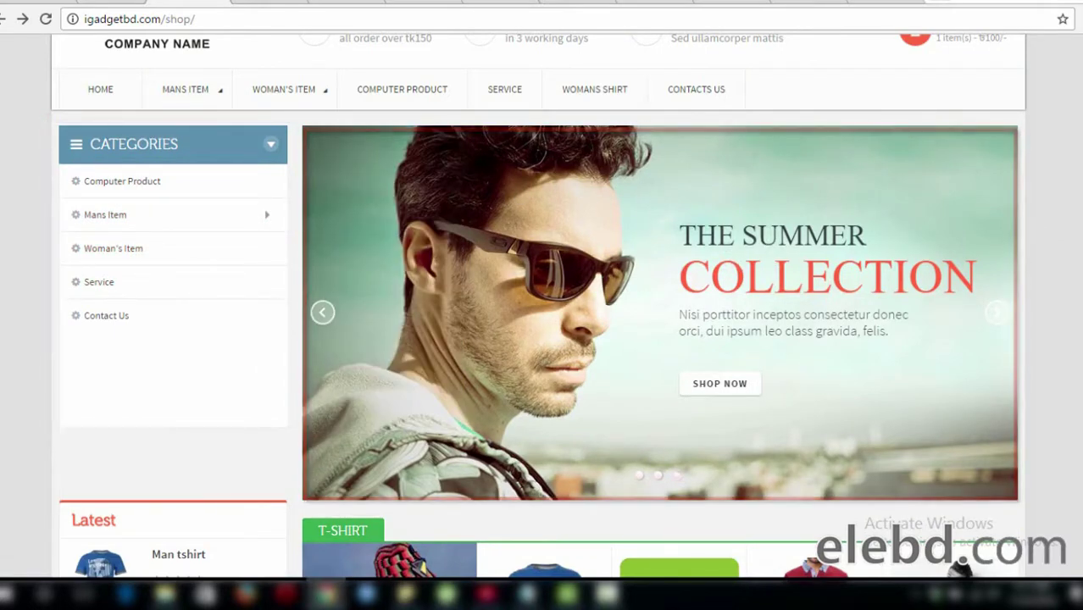
{"action": "scroll", "coordinate": [542, 339], "scroll_direction": "down", "scroll_amount": 3}
{"action": "scroll", "coordinate": [963, 261], "scroll_direction": "down", "scroll_amount": 1}
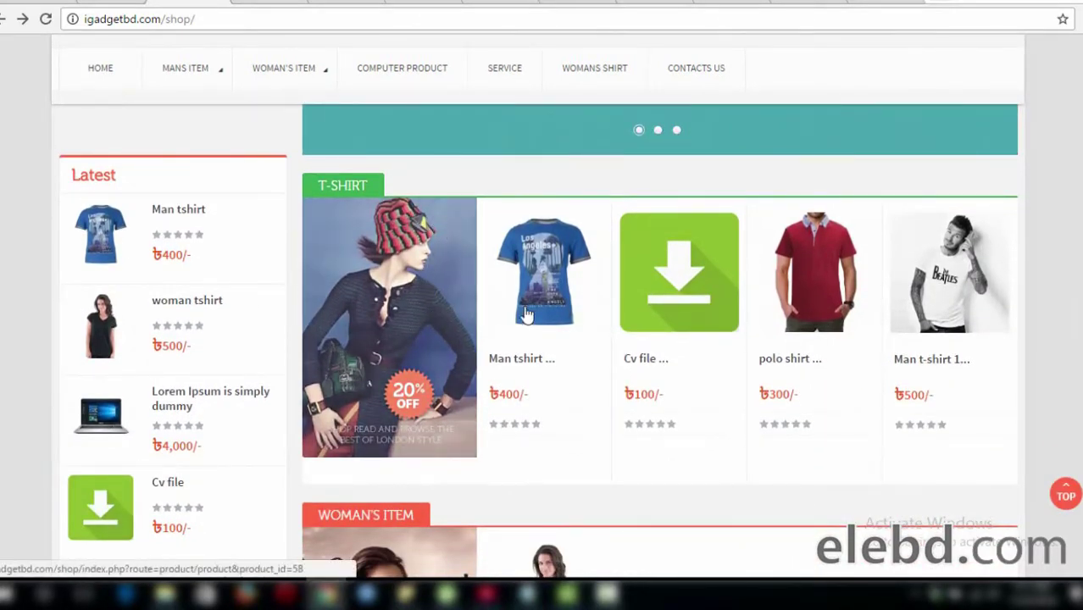
{"action": "scroll", "coordinate": [698, 312], "scroll_direction": "down", "scroll_amount": 1}
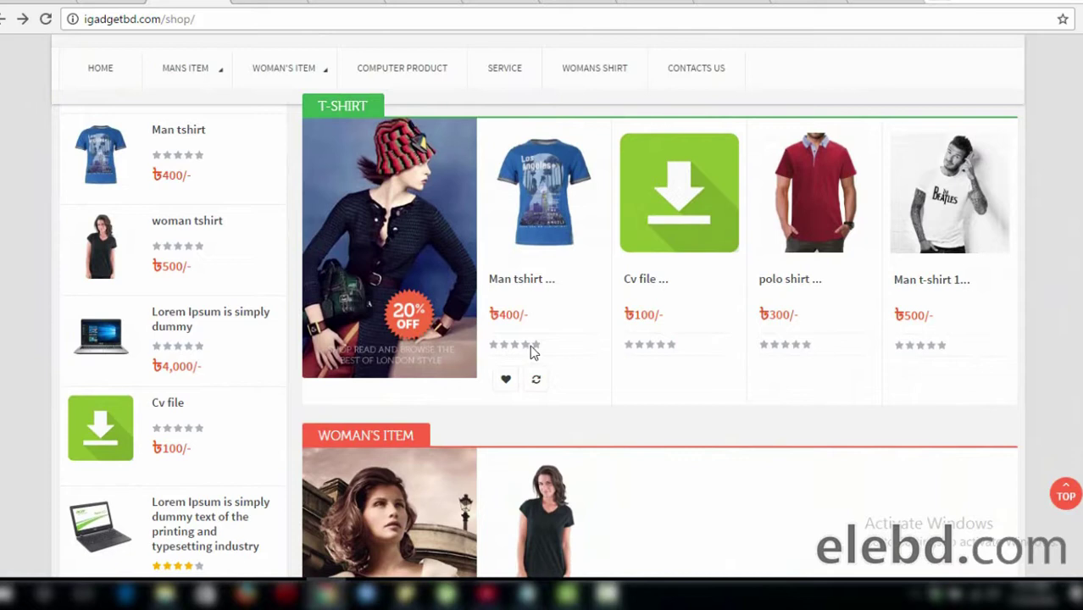
{"action": "scroll", "coordinate": [660, 339], "scroll_direction": "up", "scroll_amount": 1}
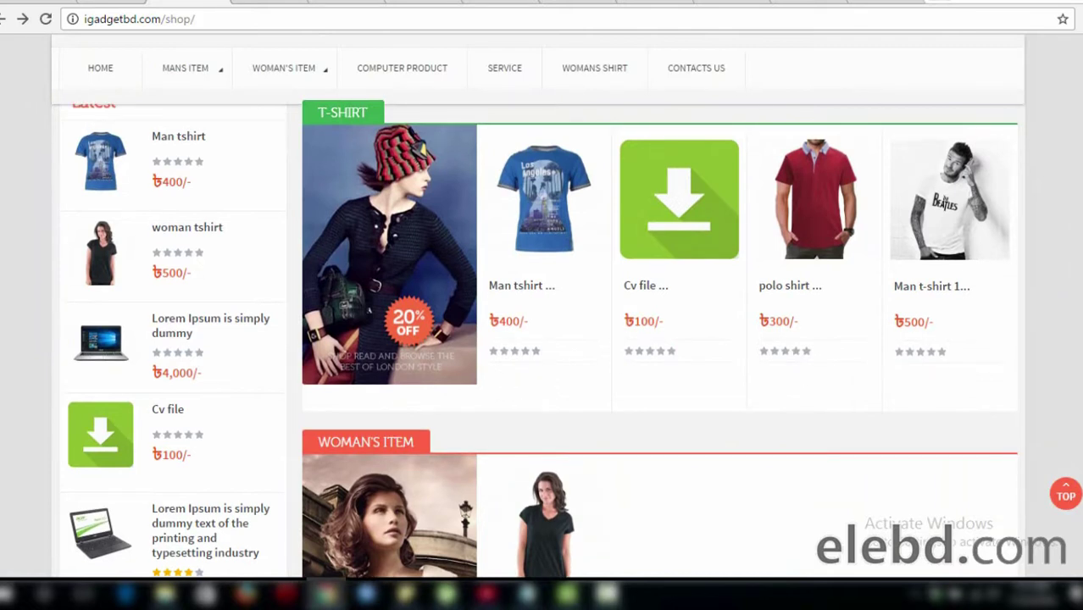
{"action": "scroll", "coordinate": [222, 227], "scroll_direction": "up", "scroll_amount": 1}
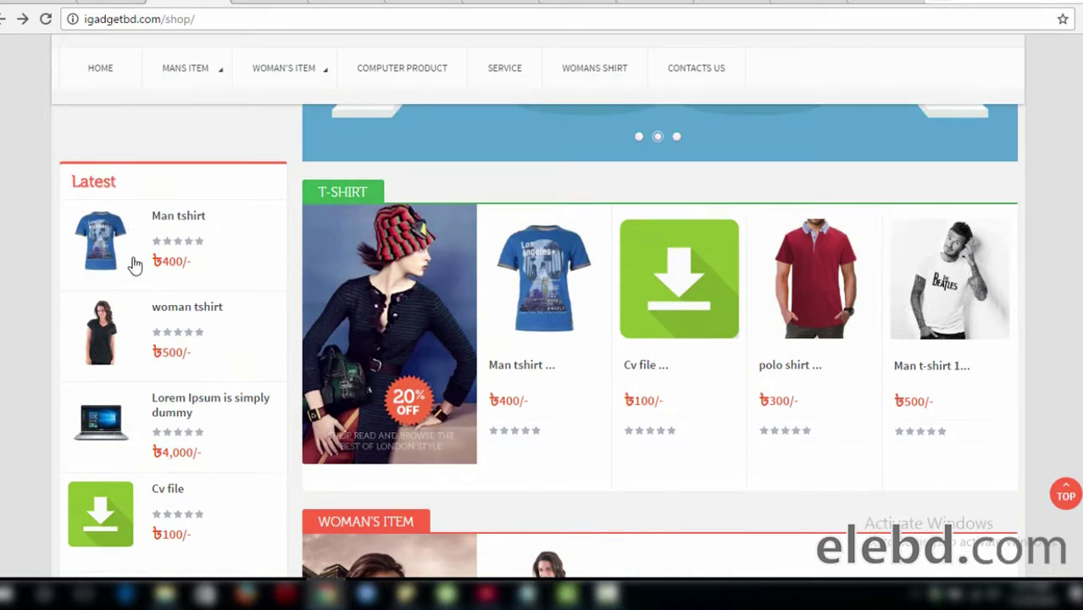
{"action": "scroll", "coordinate": [132, 293], "scroll_direction": "down", "scroll_amount": 5}
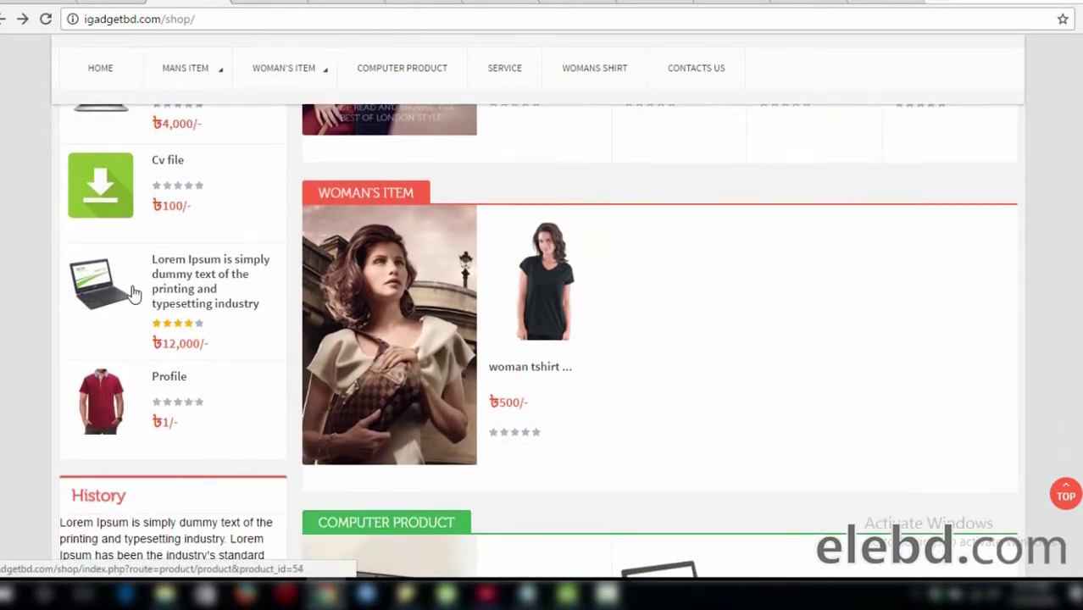
{"action": "scroll", "coordinate": [132, 293], "scroll_direction": "down", "scroll_amount": 7}
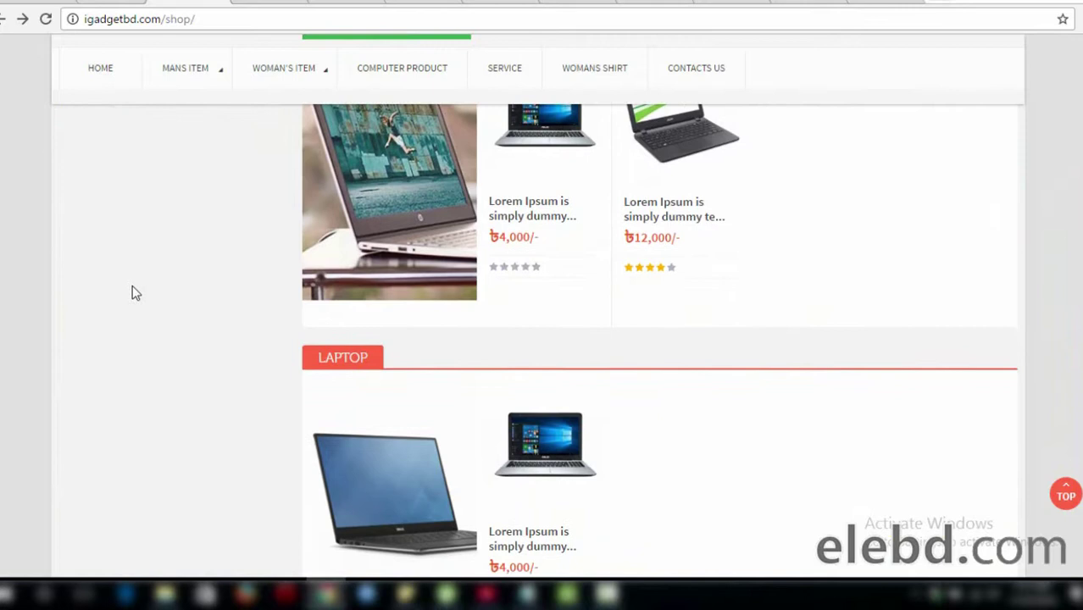
{"action": "scroll", "coordinate": [133, 294], "scroll_direction": "down", "scroll_amount": 1}
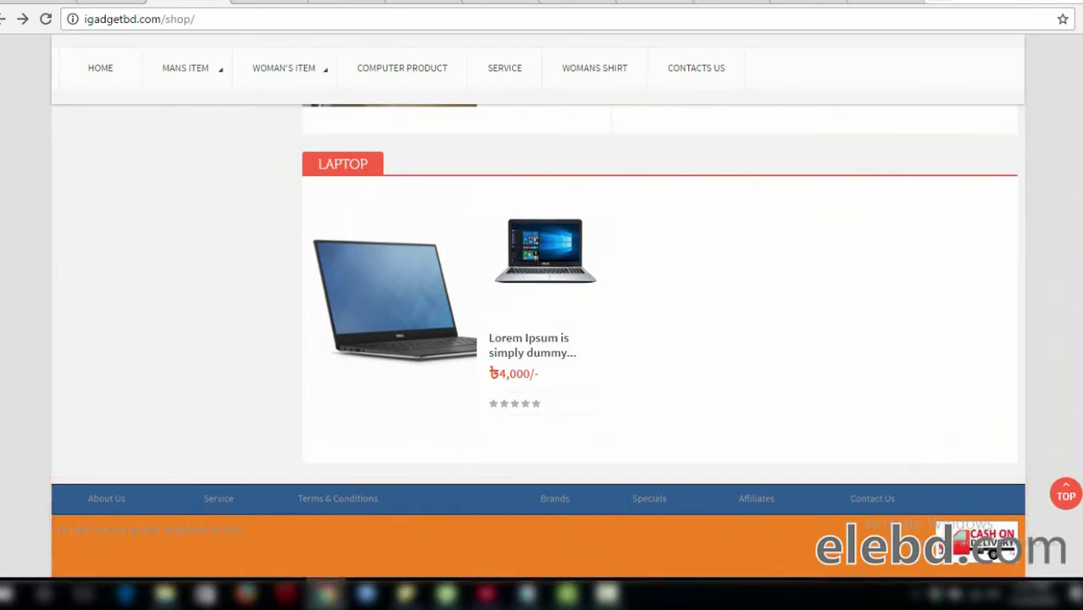
{"action": "left_click_drag", "start_coordinate": [1077, 475], "coordinate": [1077, 104]}
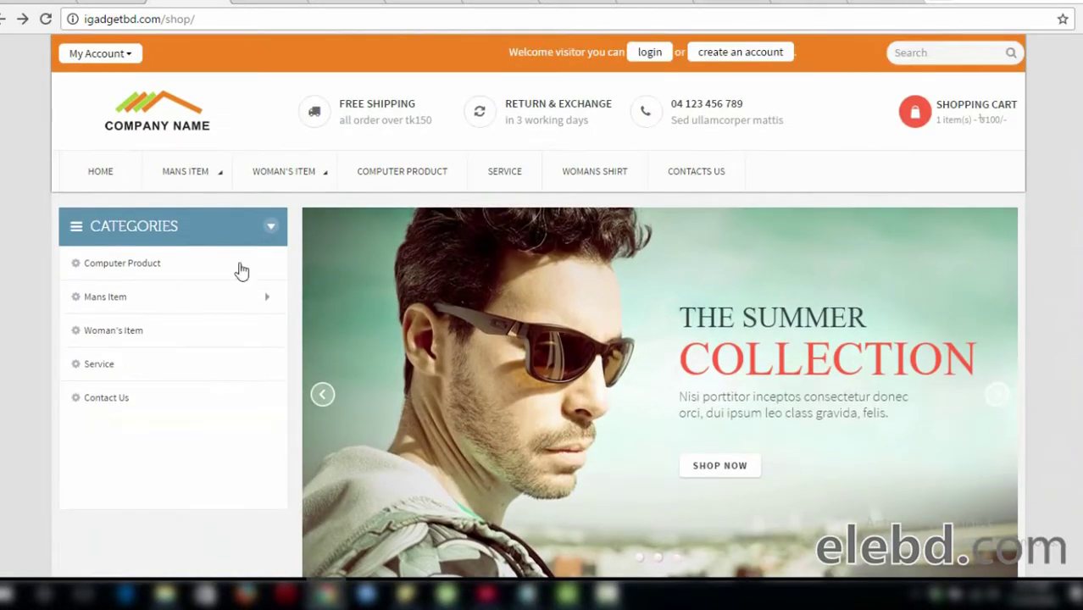
Open the Mans T-Shirt category from Mans Item and look over its product listing
{"action": "mouse_move", "coordinate": [193, 182]}
{"action": "left_click", "coordinate": [199, 276]}
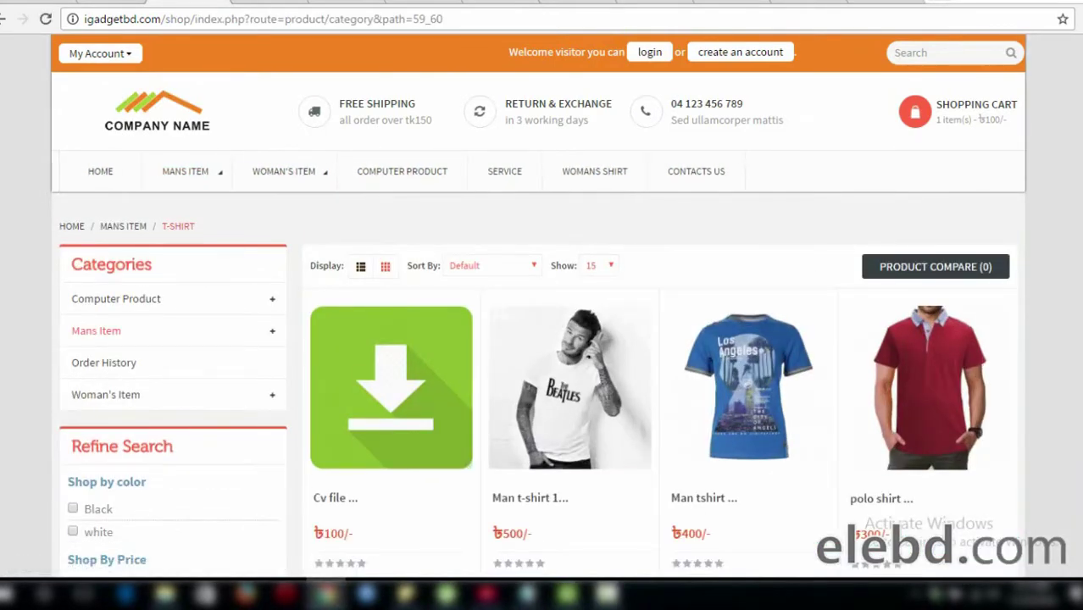
{"action": "scroll", "coordinate": [536, 346], "scroll_direction": "down", "scroll_amount": 4}
{"action": "scroll", "coordinate": [536, 345], "scroll_direction": "up", "scroll_amount": 3}
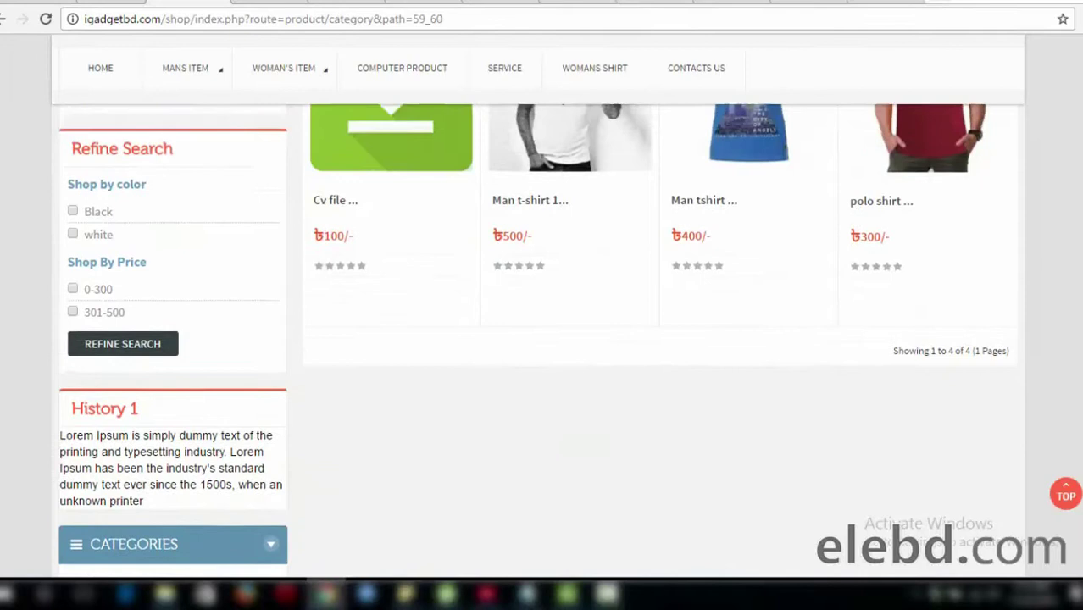
{"action": "scroll", "coordinate": [948, 212], "scroll_direction": "up", "scroll_amount": 1}
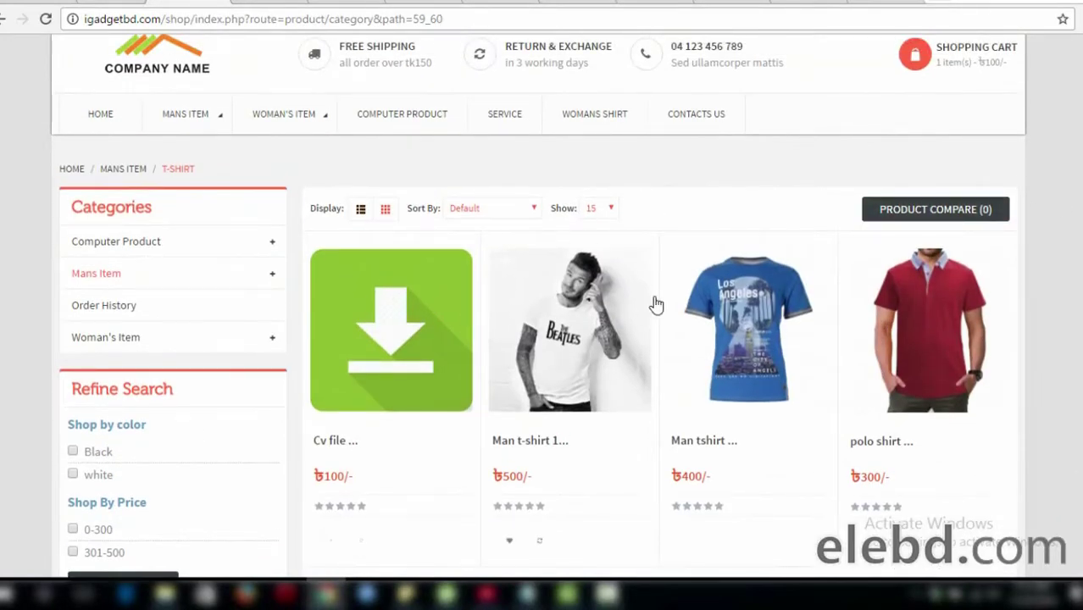
Examine the category page's sidebar, including the Computer Product subcategories, Refine Search filters, History 1 text, Woman's Item submenu and T-shirt banner
{"action": "left_click", "coordinate": [273, 245]}
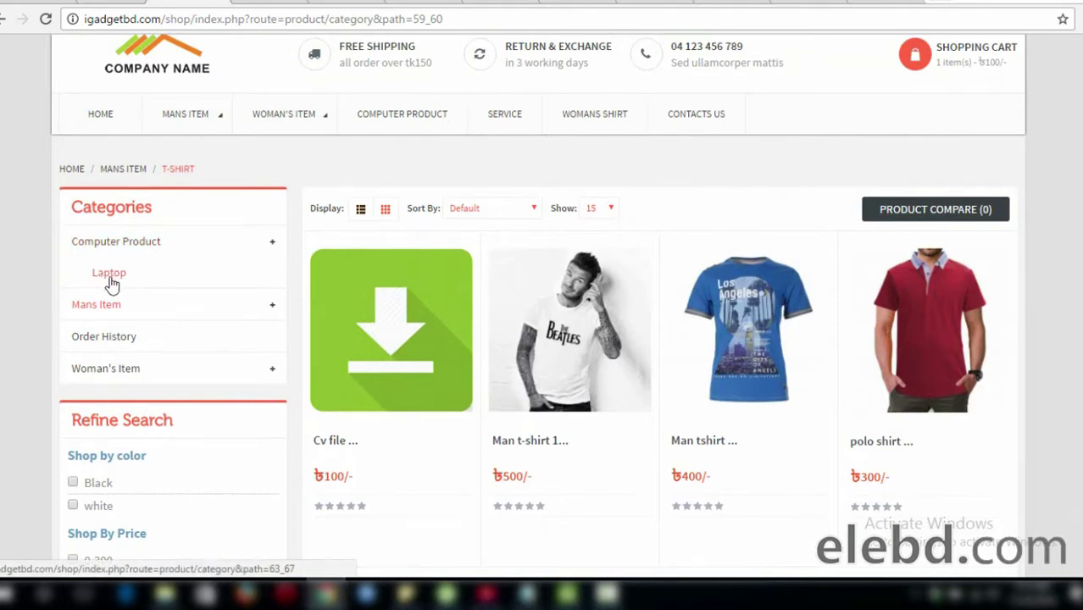
{"action": "left_click", "coordinate": [273, 246]}
{"action": "scroll", "coordinate": [276, 249], "scroll_direction": "down", "scroll_amount": 3}
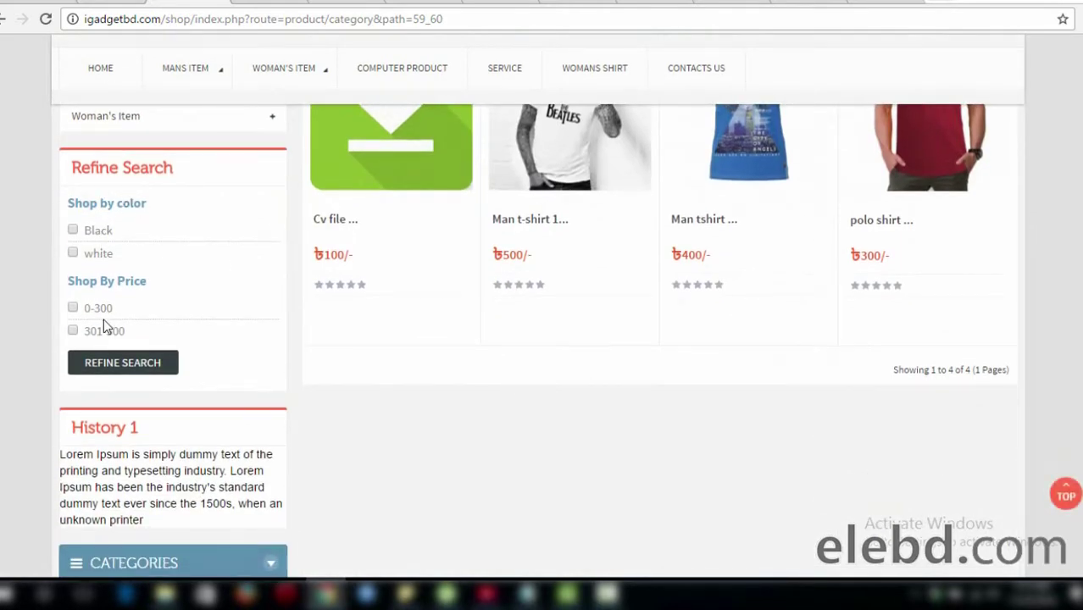
{"action": "scroll", "coordinate": [103, 319], "scroll_direction": "down", "scroll_amount": 2}
{"action": "scroll", "coordinate": [89, 289], "scroll_direction": "down", "scroll_amount": 2}
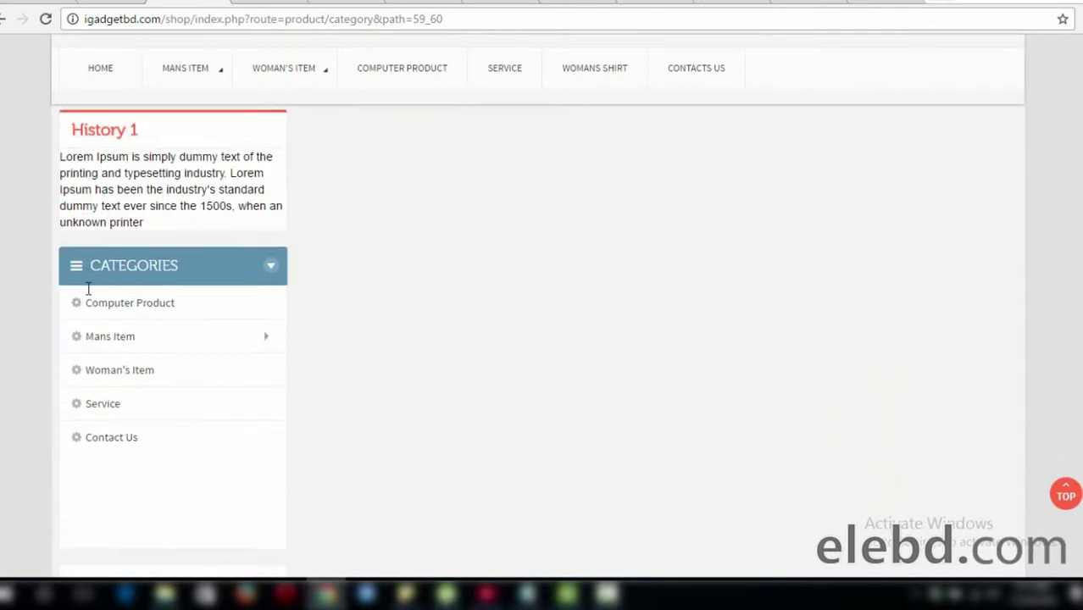
{"action": "scroll", "coordinate": [88, 288], "scroll_direction": "down", "scroll_amount": 3}
{"action": "scroll", "coordinate": [136, 339], "scroll_direction": "up", "scroll_amount": 3}
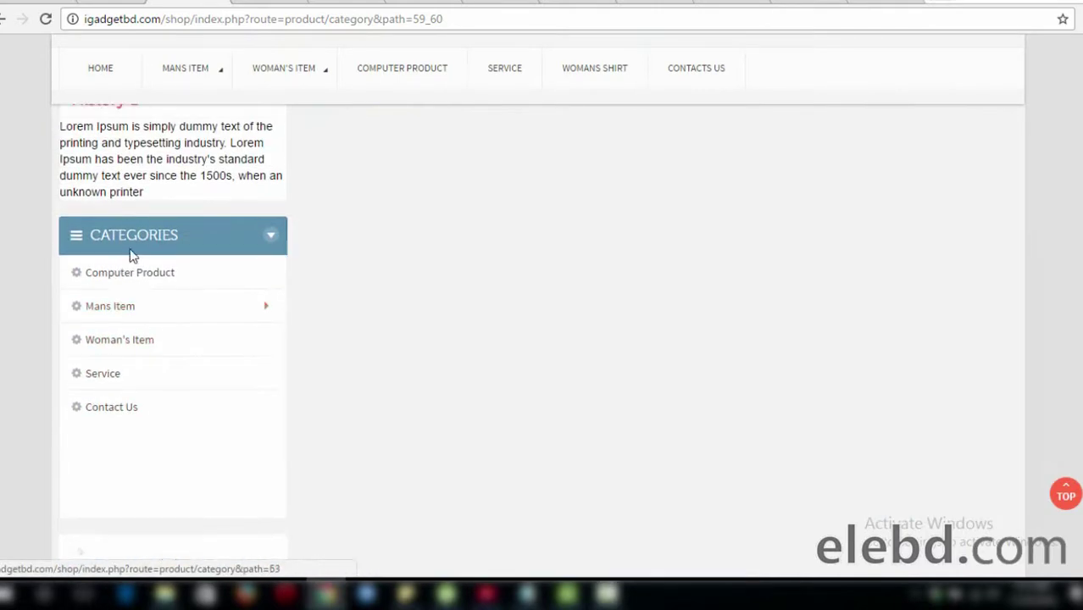
{"action": "mouse_move", "coordinate": [125, 356]}
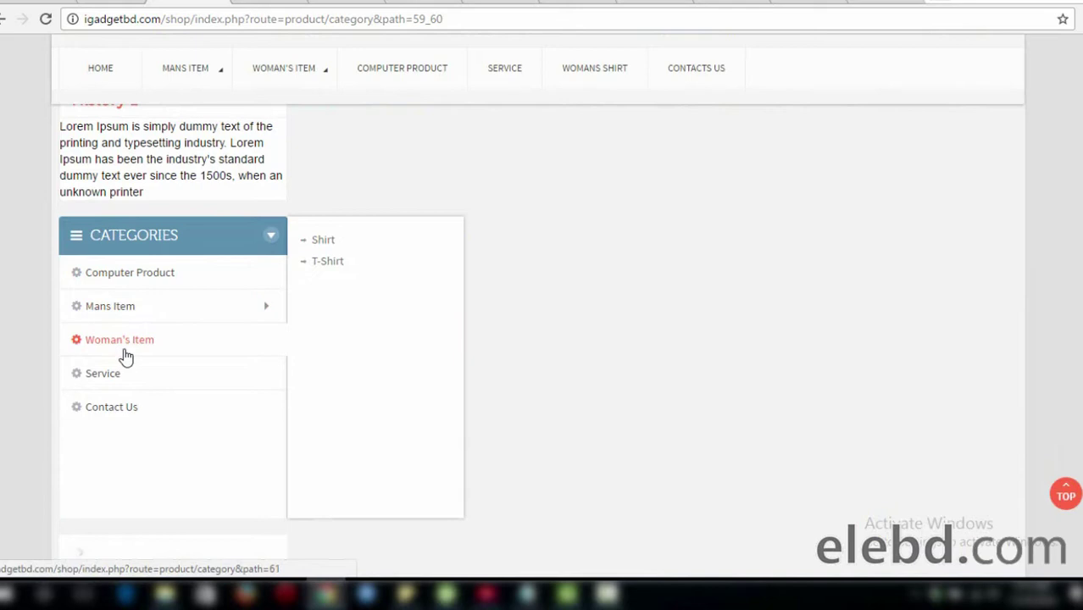
{"action": "scroll", "coordinate": [716, 312], "scroll_direction": "down", "scroll_amount": 3}
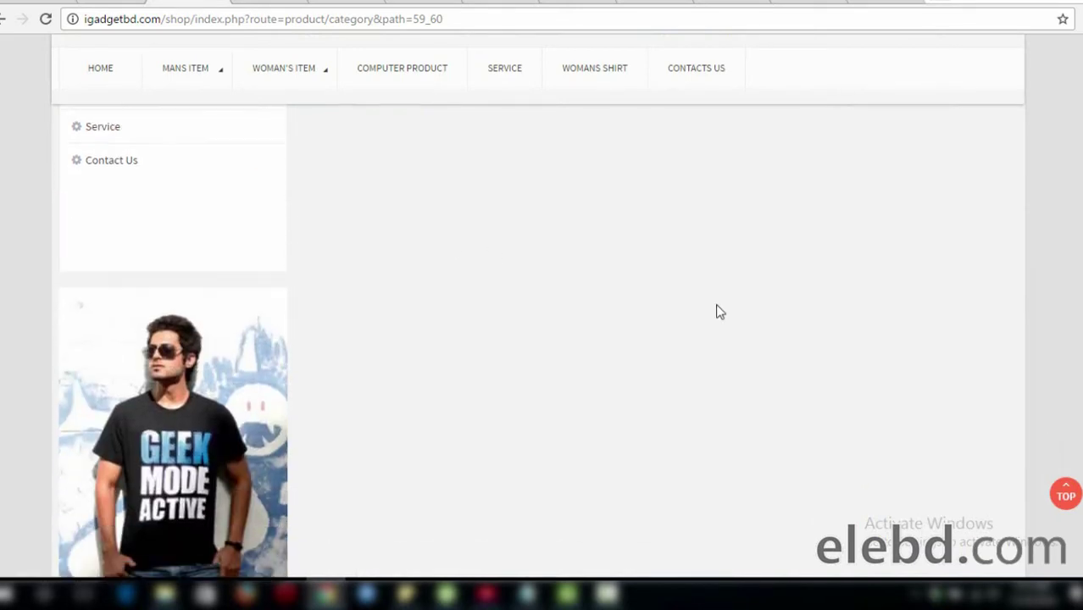
{"action": "scroll", "coordinate": [717, 311], "scroll_direction": "down", "scroll_amount": 2}
Review the T-Shirt category page's header, display and sort options, and product grid
{"action": "scroll", "coordinate": [1078, 320], "scroll_direction": "up", "scroll_amount": 9}
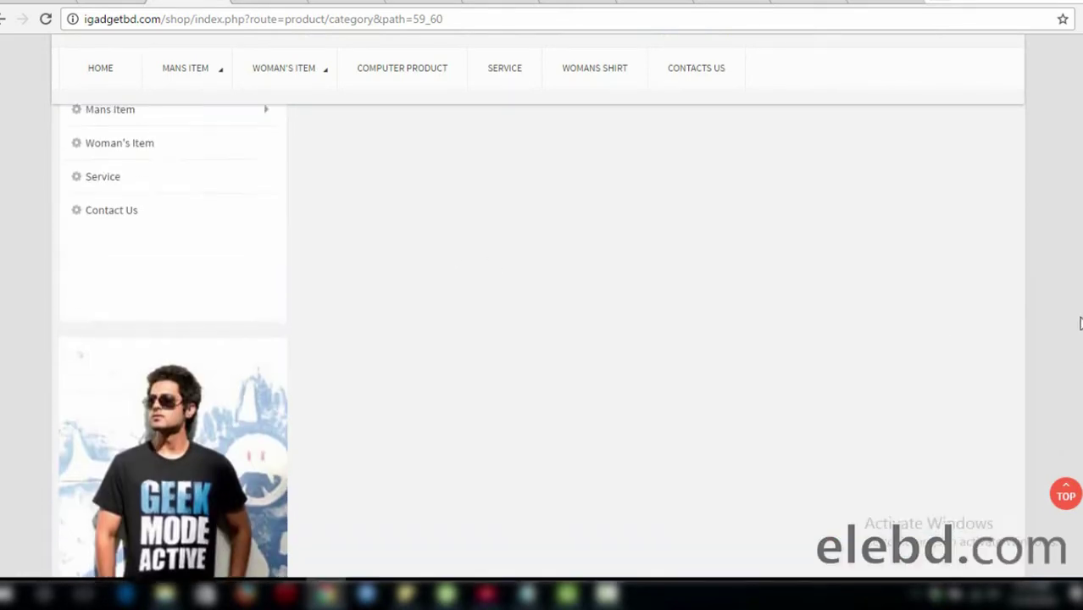
{"action": "scroll", "coordinate": [1078, 321], "scroll_direction": "up", "scroll_amount": 2}
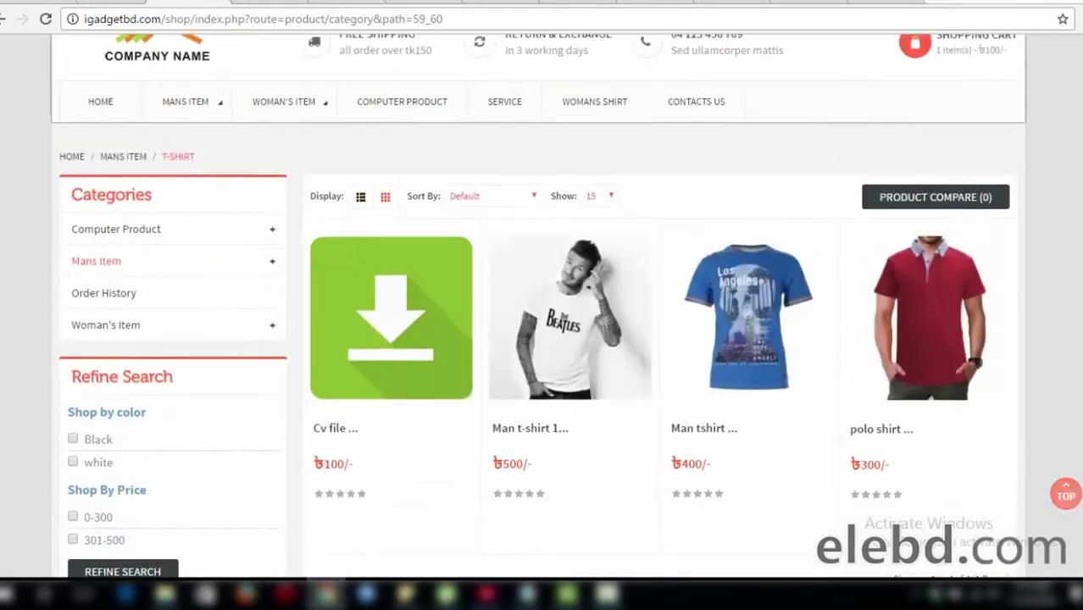
{"action": "scroll", "coordinate": [1078, 321], "scroll_direction": "up", "scroll_amount": 1}
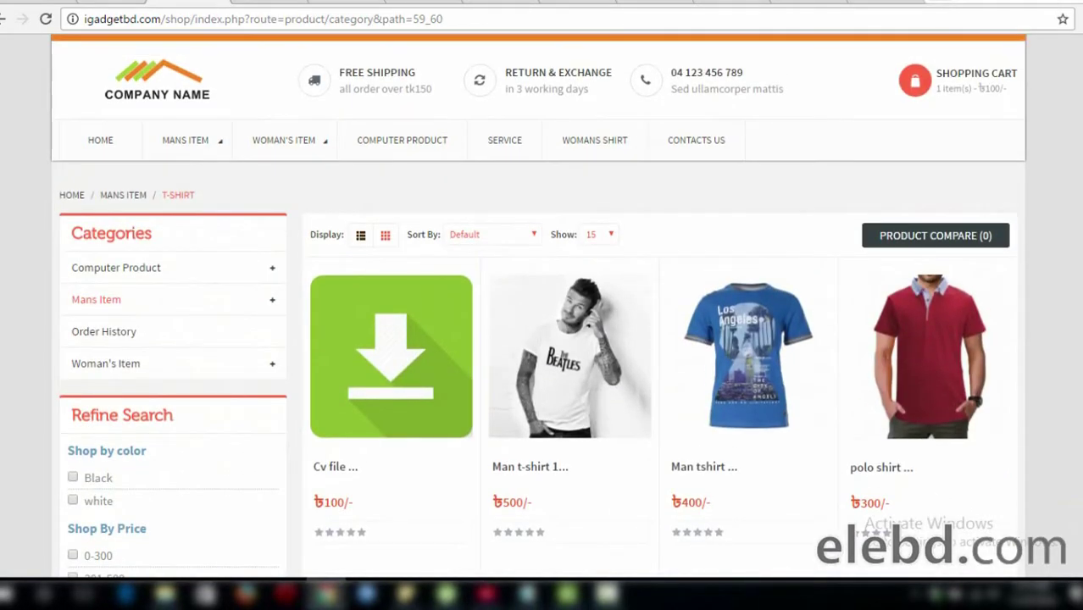
{"action": "scroll", "coordinate": [1078, 98], "scroll_direction": "up", "scroll_amount": 1}
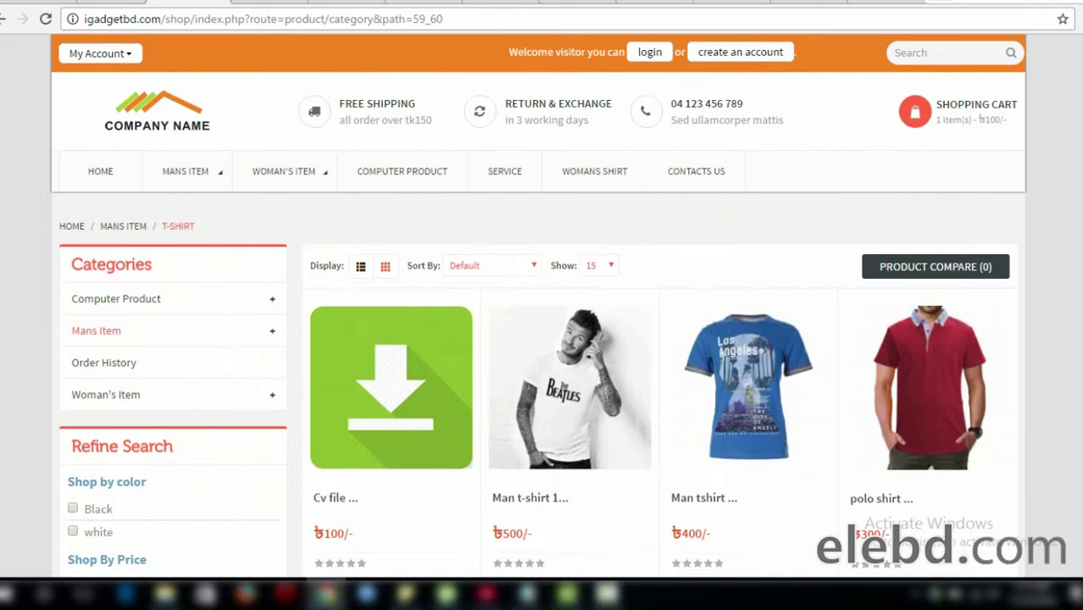
{"action": "scroll", "coordinate": [543, 339], "scroll_direction": "down", "scroll_amount": 3}
{"action": "scroll", "coordinate": [543, 339], "scroll_direction": "up", "scroll_amount": 2}
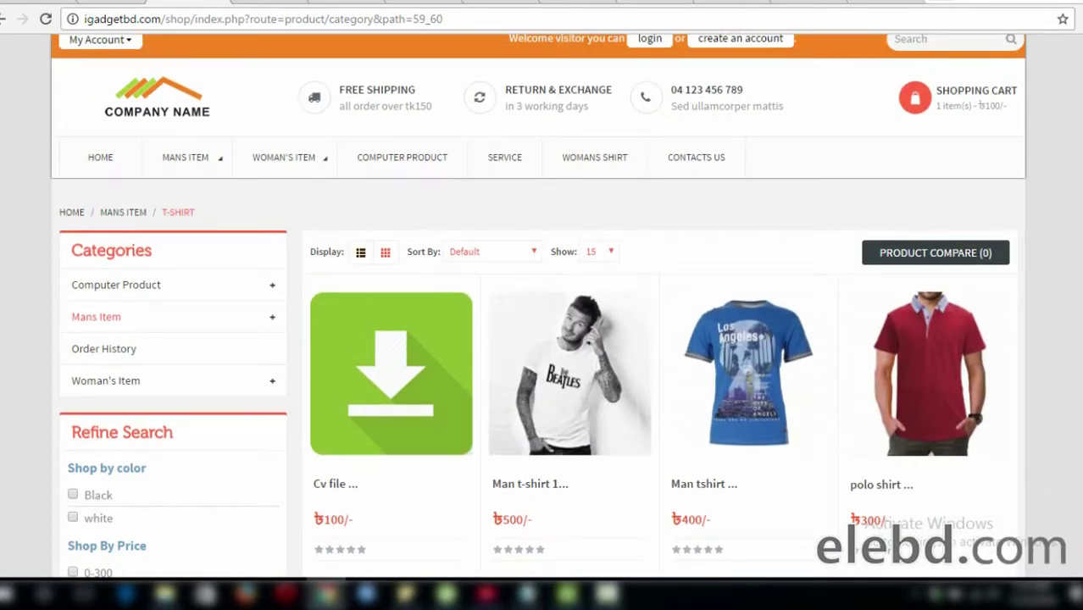
Open the Man t-shirt 1 product page from the T-Shirt category and look over its details
{"action": "scroll", "coordinate": [807, 109], "scroll_direction": "down", "scroll_amount": 1}
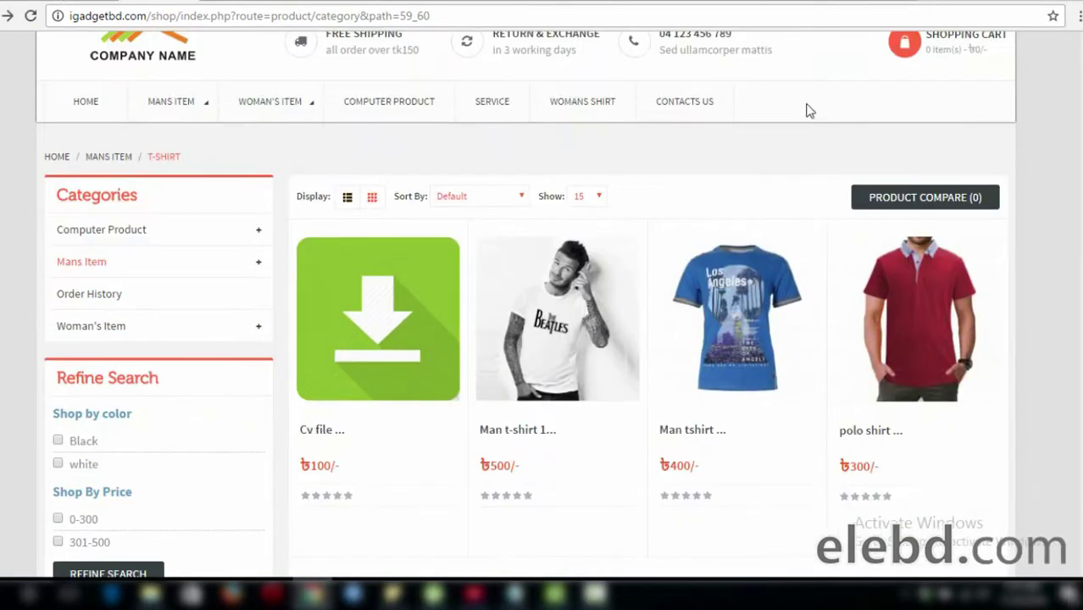
{"action": "left_click", "coordinate": [569, 289]}
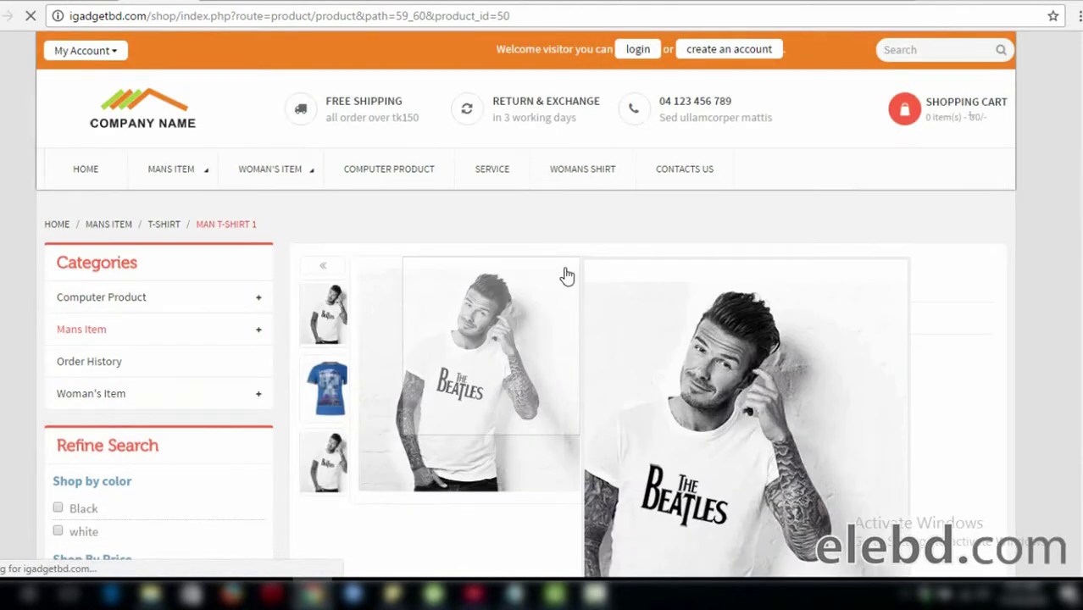
{"action": "scroll", "coordinate": [569, 289], "scroll_direction": "down", "scroll_amount": 3}
{"action": "scroll", "coordinate": [509, 339], "scroll_direction": "down", "scroll_amount": 3}
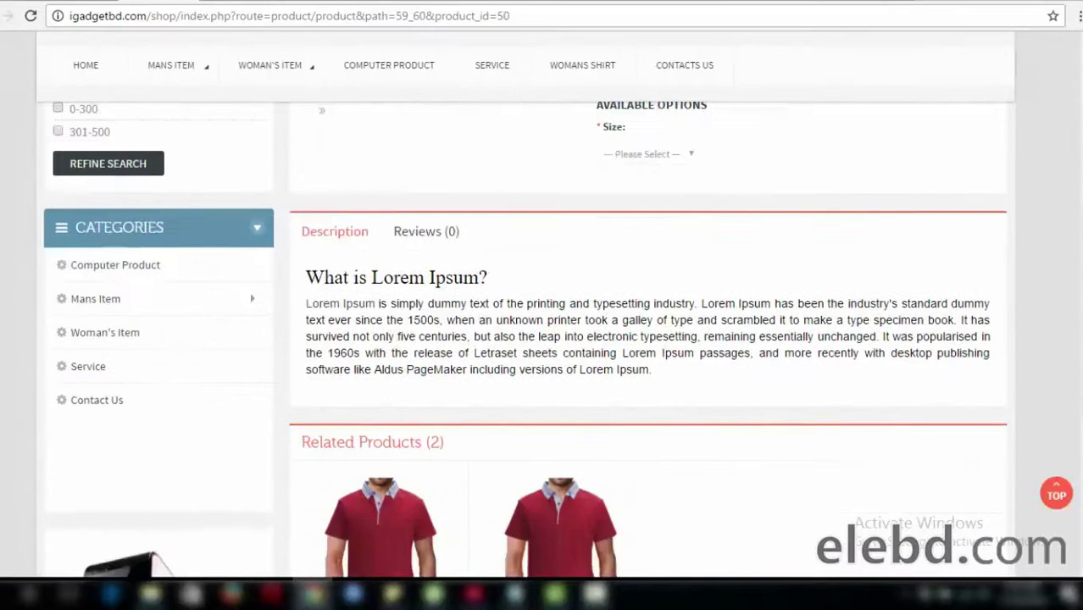
Review the product's review form, its description and the Related Products section
{"action": "left_click", "coordinate": [430, 230]}
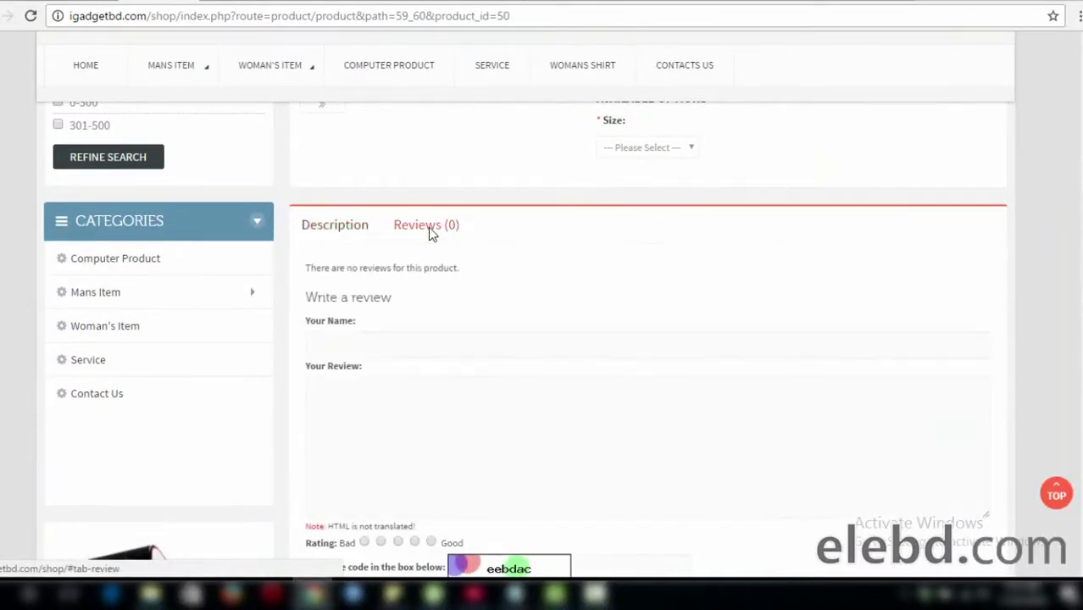
{"action": "left_click", "coordinate": [351, 231]}
{"action": "scroll", "coordinate": [463, 346], "scroll_direction": "down", "scroll_amount": 3}
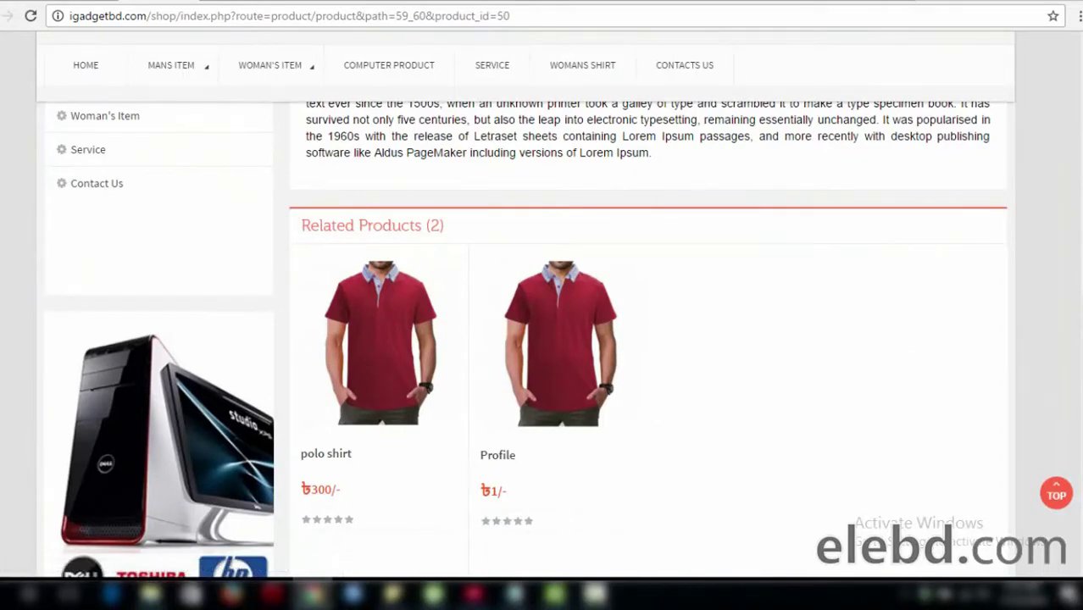
{"action": "scroll", "coordinate": [1064, 358], "scroll_direction": "down", "scroll_amount": 2}
{"action": "scroll", "coordinate": [1065, 358], "scroll_direction": "up", "scroll_amount": 7}
{"action": "scroll", "coordinate": [542, 297], "scroll_direction": "up", "scroll_amount": 4}
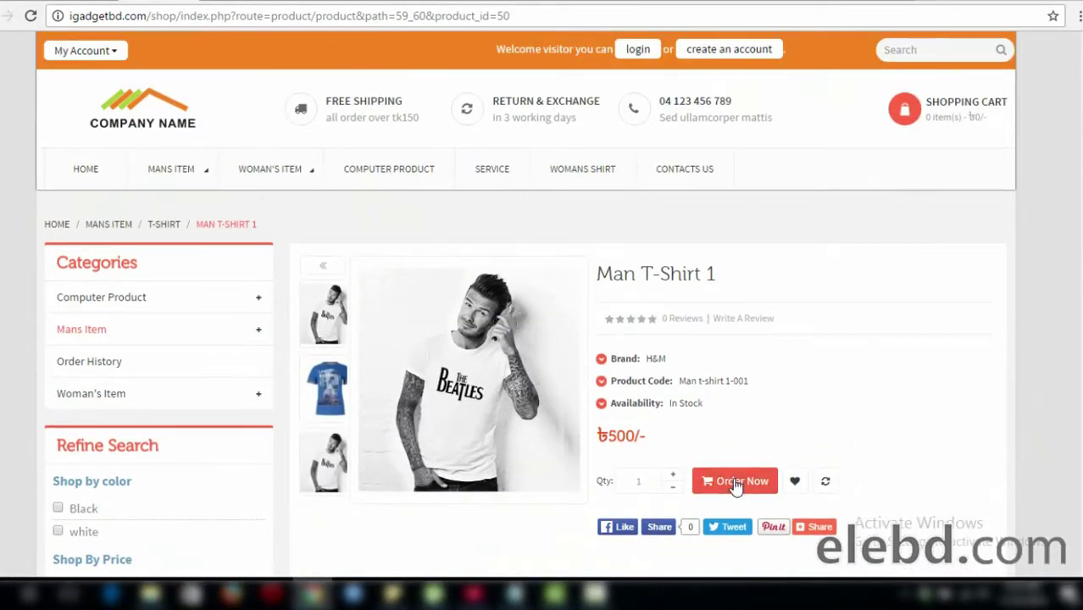
Add one Man t-shirt 1 in size Small to the shopping cart and check the cart summary
{"action": "left_click", "coordinate": [736, 484]}
{"action": "left_click", "coordinate": [958, 108]}
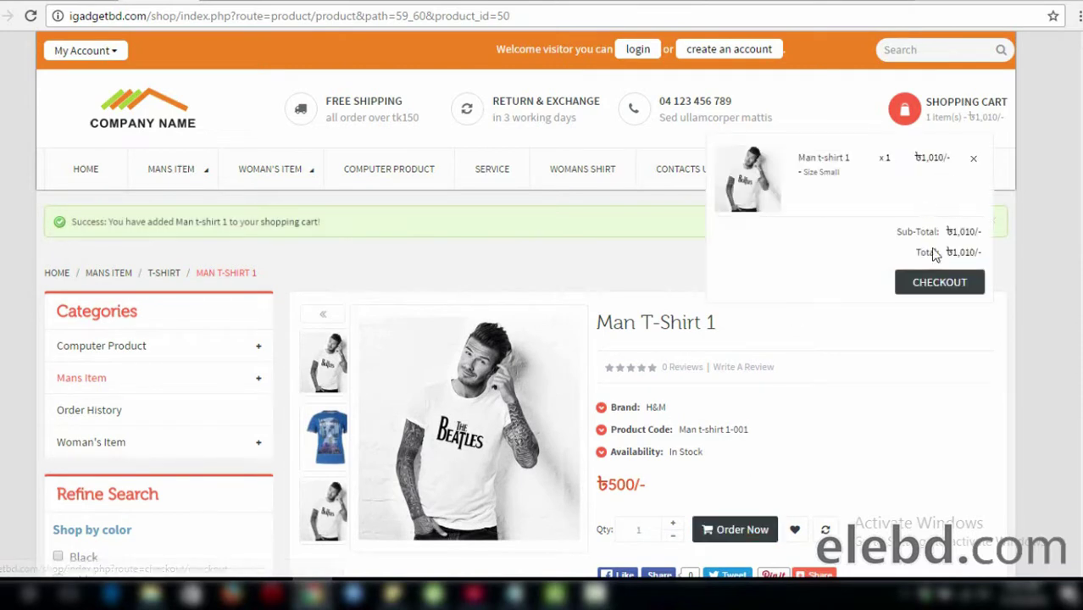
{"action": "left_click", "coordinate": [555, 244]}
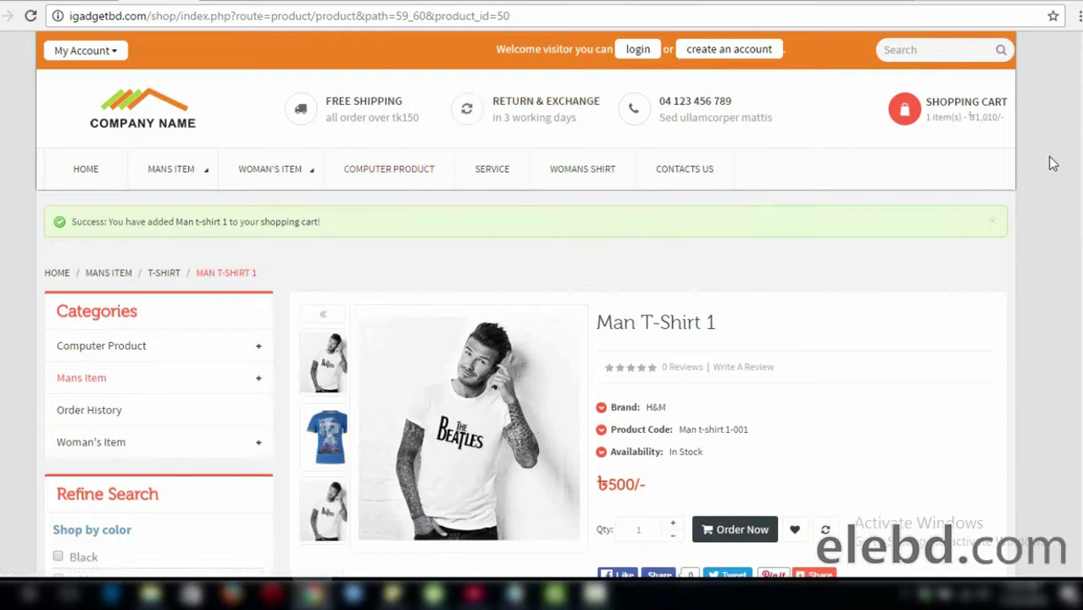
{"action": "scroll", "coordinate": [1081, 139], "scroll_direction": "down", "scroll_amount": 3}
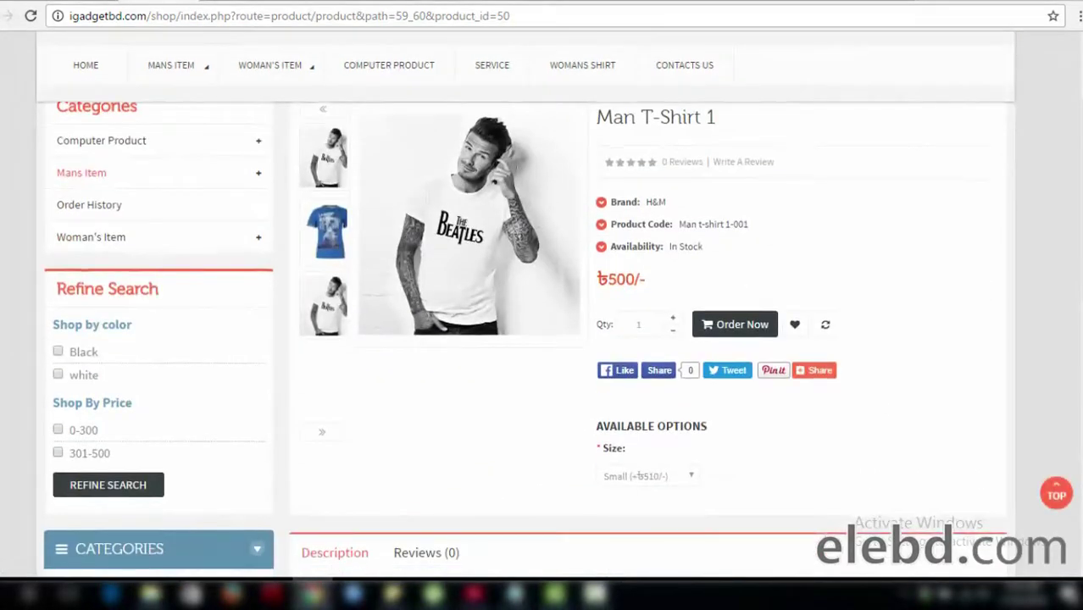
{"action": "scroll", "coordinate": [1080, 138], "scroll_direction": "up", "scroll_amount": 3}
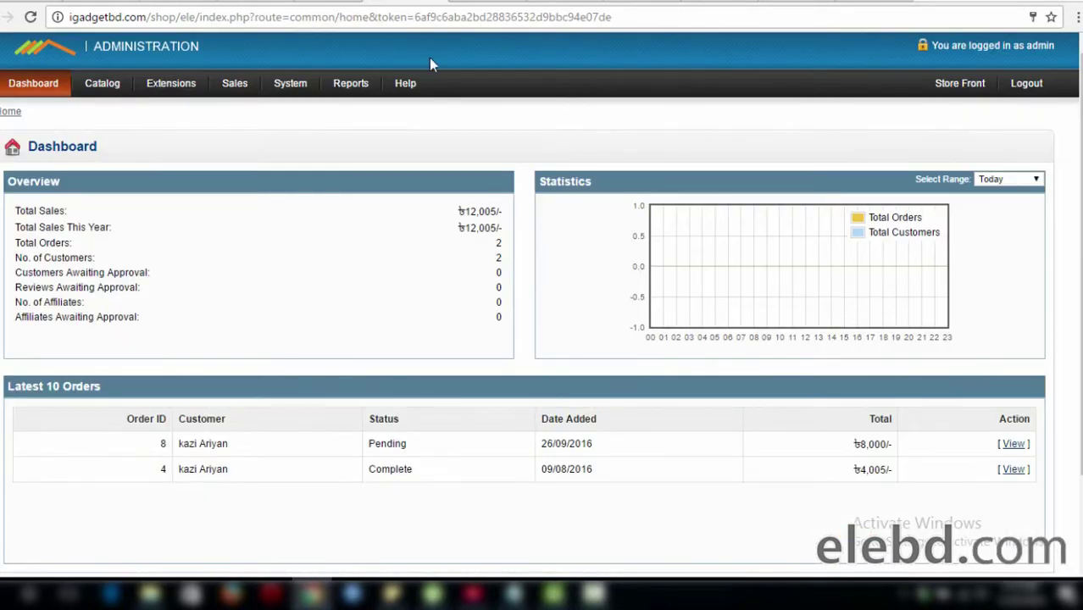
In the store administration, examine the dashboard's Overview, Statistics and Latest 10 Orders sections
{"action": "scroll", "coordinate": [1076, 255], "scroll_direction": "down", "scroll_amount": 2}
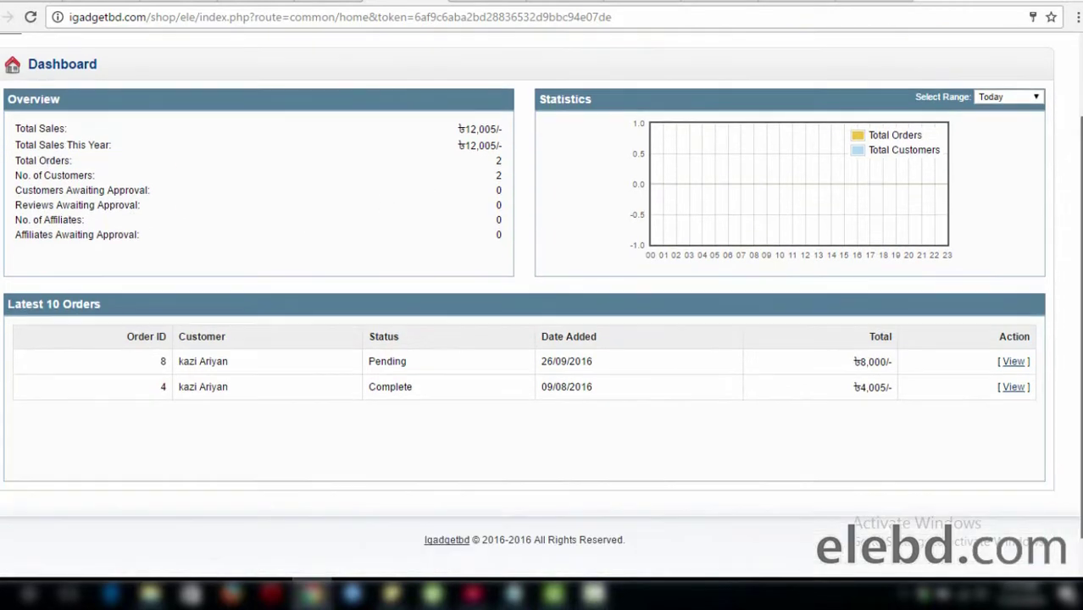
{"action": "scroll", "coordinate": [1076, 254], "scroll_direction": "up", "scroll_amount": 2}
{"action": "scroll", "coordinate": [542, 305], "scroll_direction": "down", "scroll_amount": 3}
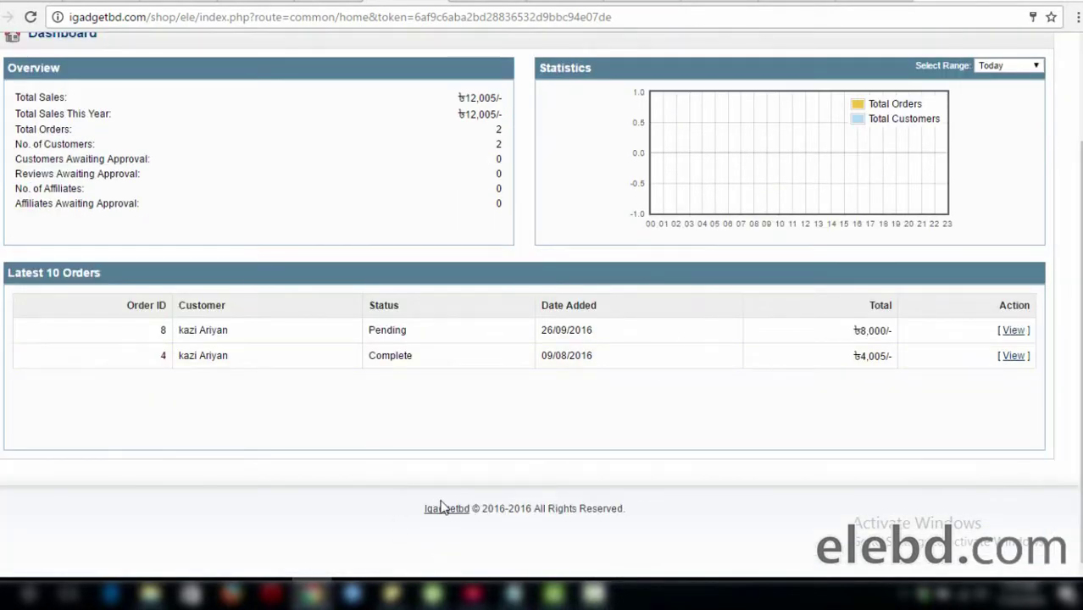
{"action": "scroll", "coordinate": [451, 441], "scroll_direction": "up", "scroll_amount": 3}
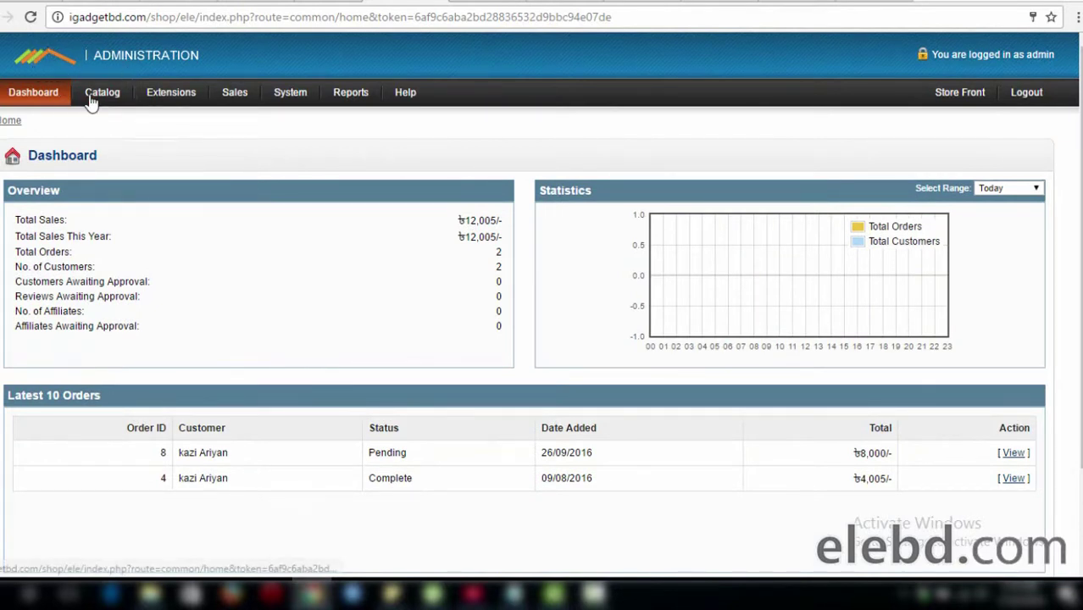
{"action": "scroll", "coordinate": [1009, 117], "scroll_direction": "down", "scroll_amount": 2}
{"action": "scroll", "coordinate": [998, 125], "scroll_direction": "up", "scroll_amount": 2}
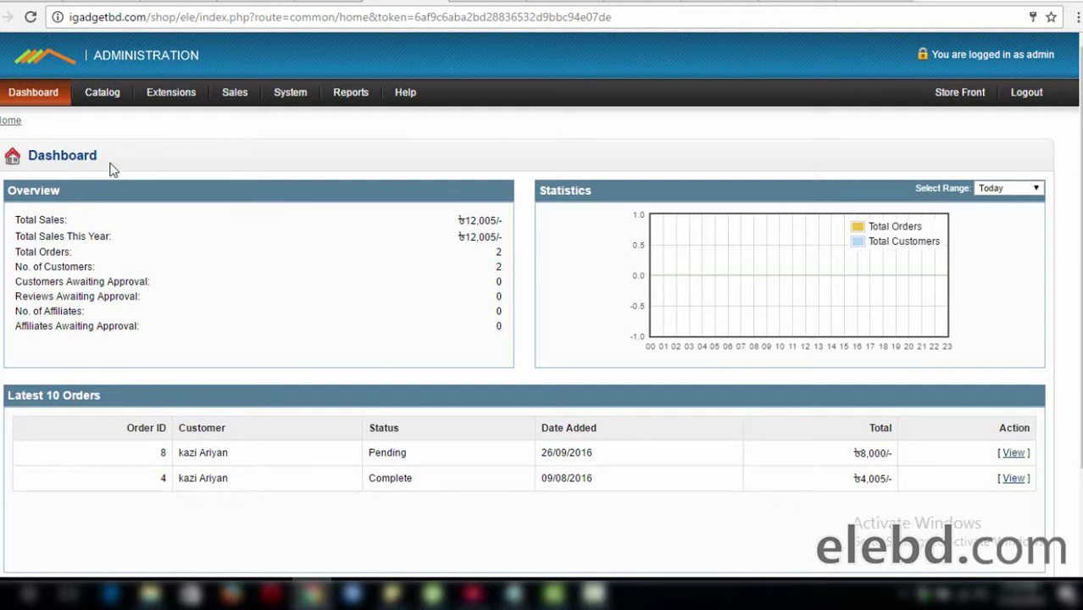
Open the catalog's Products list in the store administration and look through its entries
{"action": "mouse_move", "coordinate": [92, 95]}
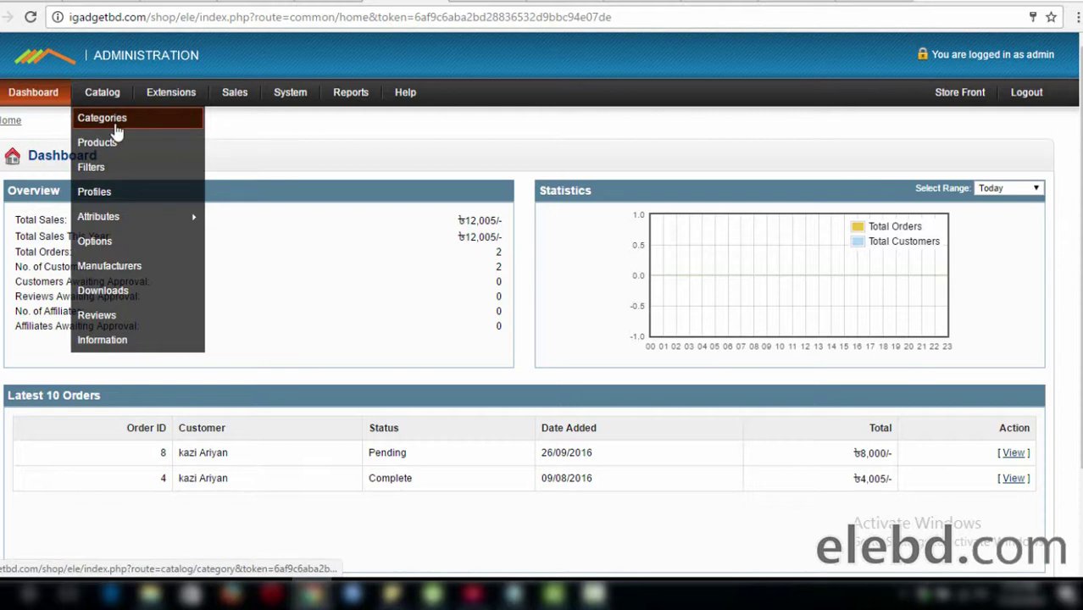
{"action": "left_click", "coordinate": [102, 119]}
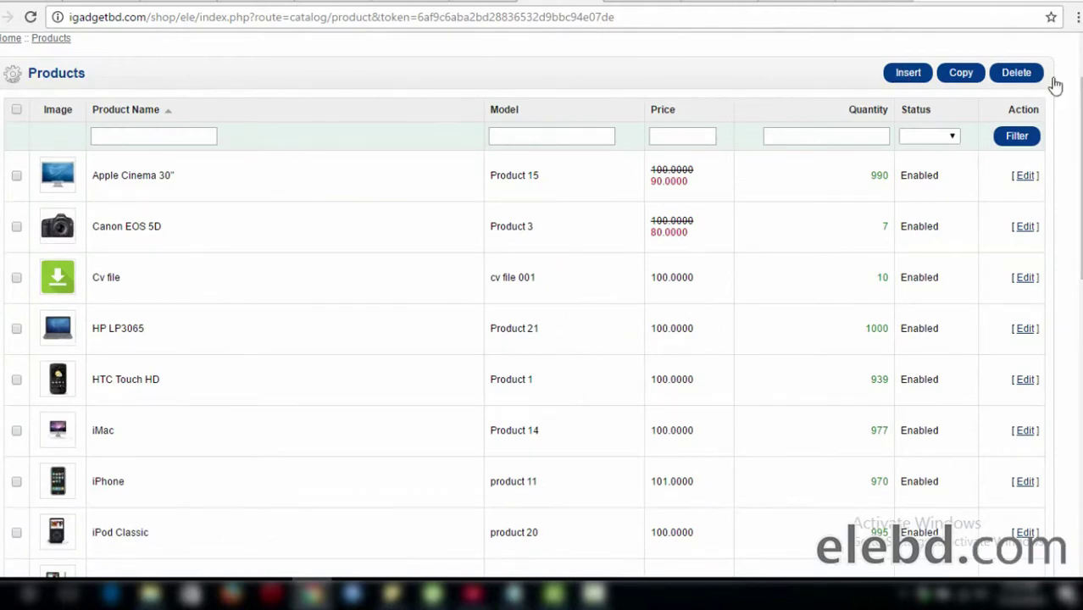
{"action": "scroll", "coordinate": [415, 80], "scroll_direction": "down", "scroll_amount": 3}
{"action": "scroll", "coordinate": [415, 79], "scroll_direction": "up", "scroll_amount": 4}
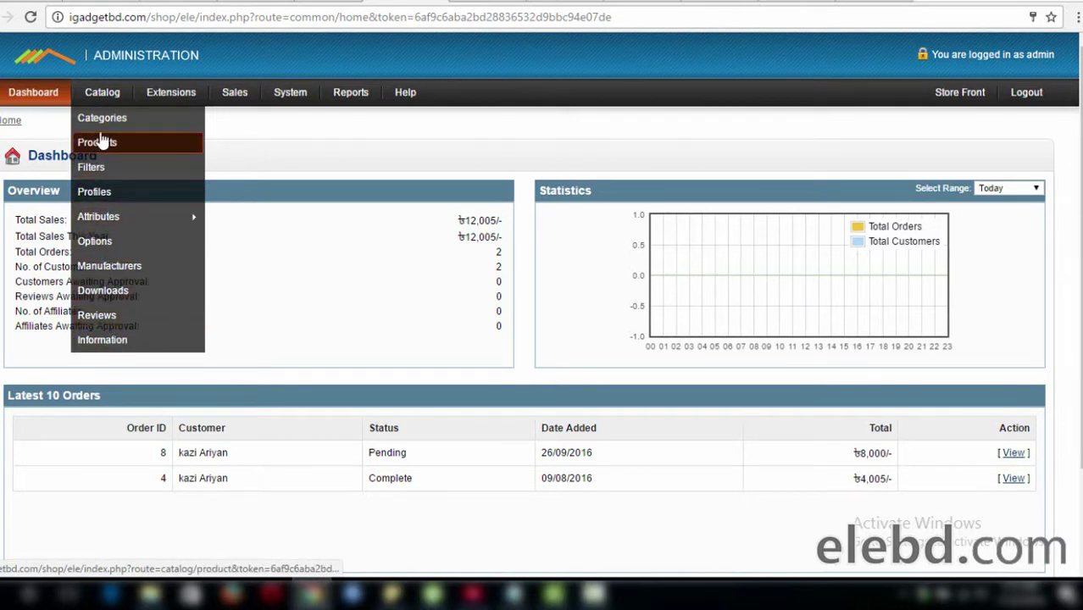
Open the Modules extensions list and examine its entries, highlighting Pav Custom Module and Pav MegaMenu
{"action": "mouse_move", "coordinate": [157, 102]}
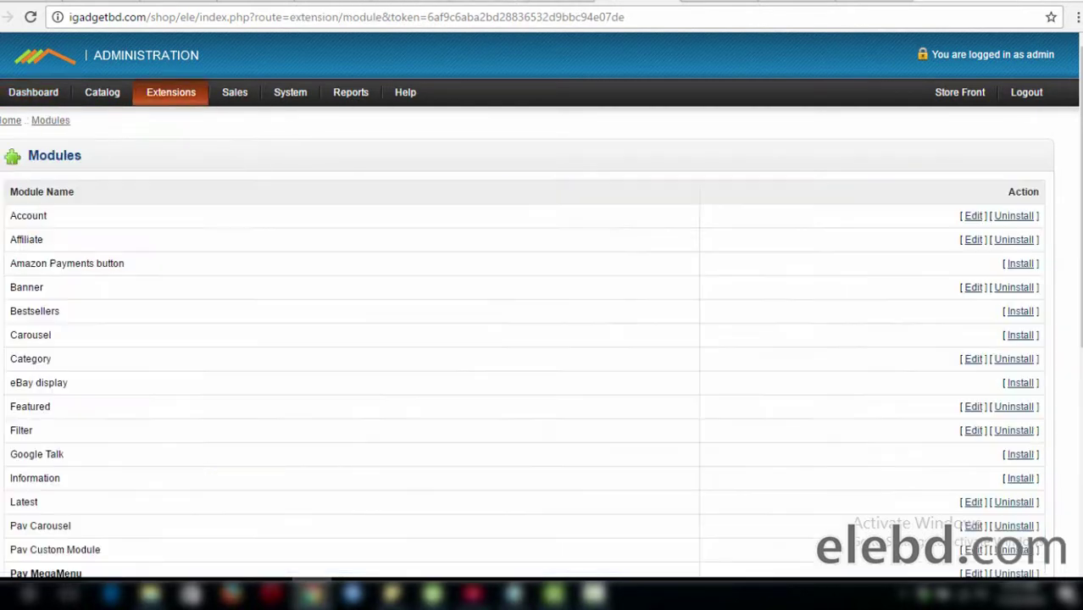
{"action": "scroll", "coordinate": [726, 118], "scroll_direction": "down", "scroll_amount": 2}
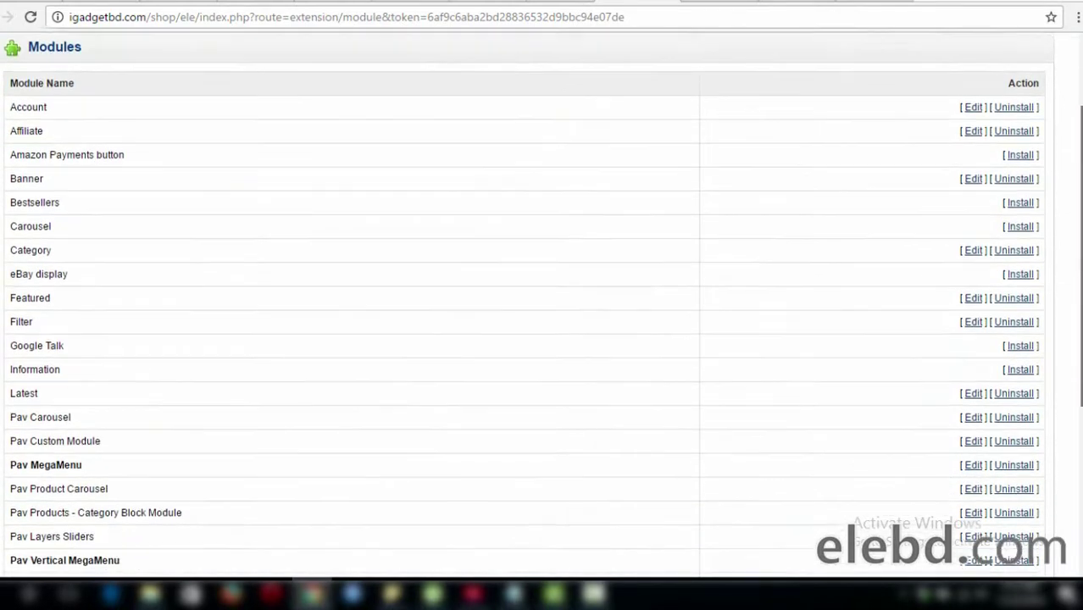
{"action": "scroll", "coordinate": [848, 285], "scroll_direction": "down", "scroll_amount": 1}
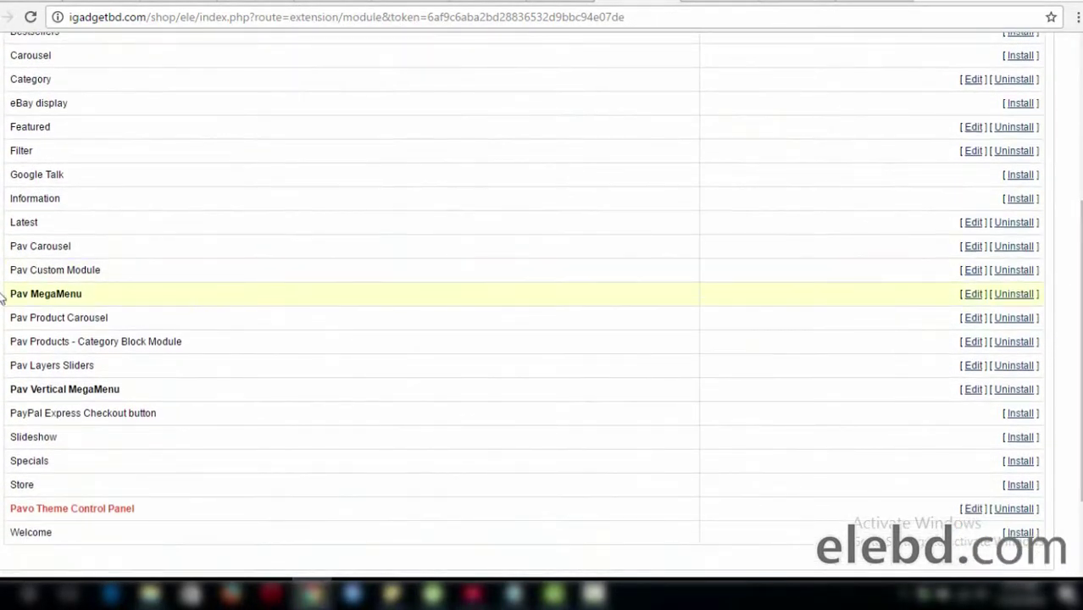
{"action": "left_click_drag", "start_coordinate": [9, 271], "coordinate": [142, 275]}
{"action": "scroll", "coordinate": [106, 276], "scroll_direction": "up", "scroll_amount": 3}
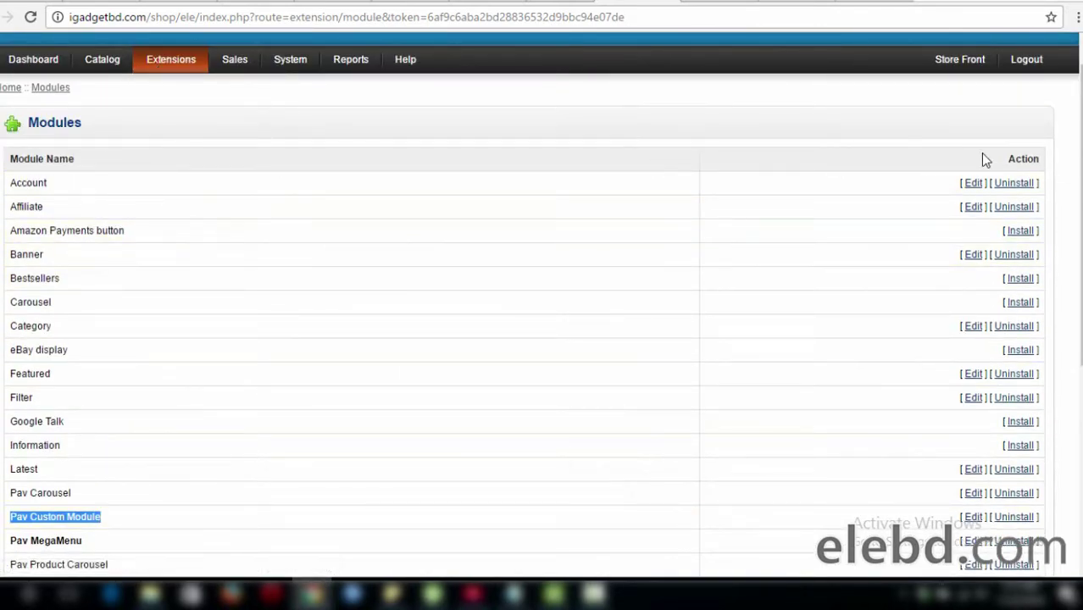
{"action": "scroll", "coordinate": [1076, 153], "scroll_direction": "down", "scroll_amount": 1}
{"action": "left_click_drag", "start_coordinate": [1077, 153], "coordinate": [1074, 284]}
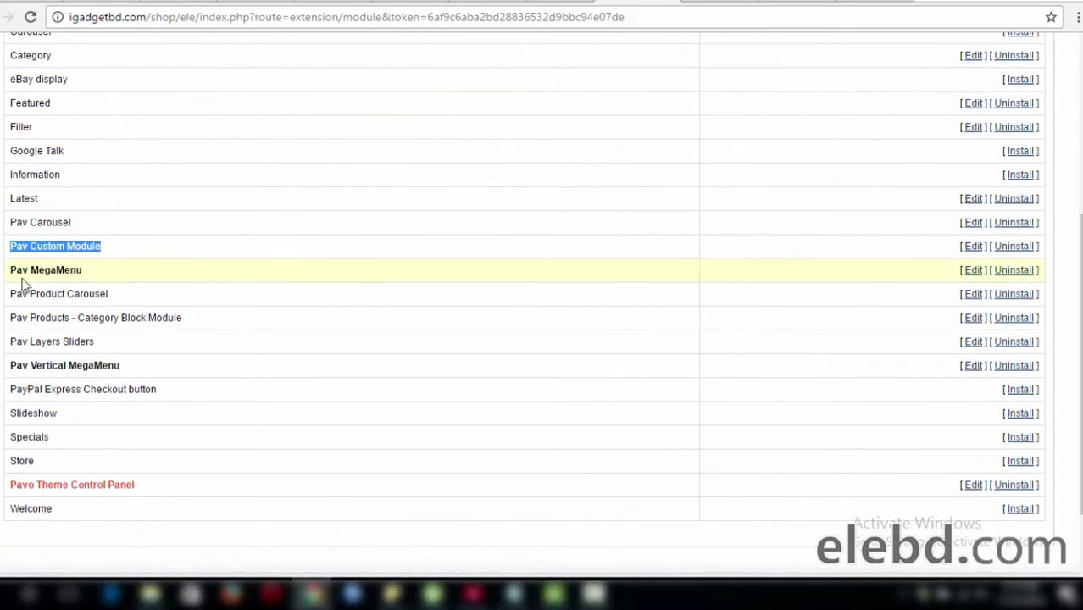
{"action": "left_click_drag", "start_coordinate": [10, 269], "coordinate": [102, 276]}
{"action": "left_click", "coordinate": [101, 276]}
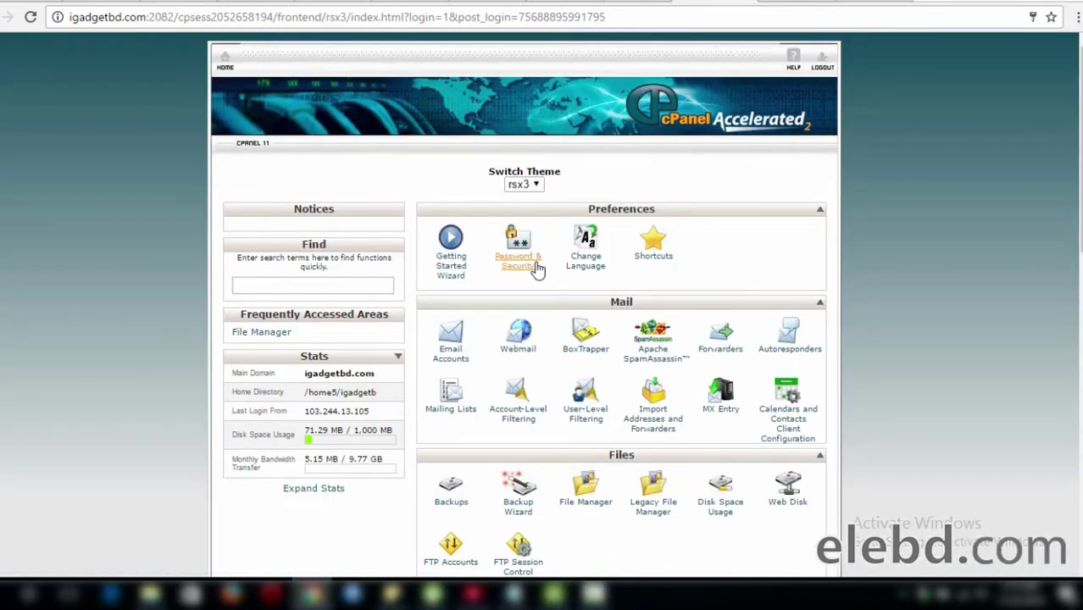
Switch to the cPanel File Manager and open the public_html/shop/catalog/view/theme folder
{"action": "scroll", "coordinate": [724, 63], "scroll_direction": "down", "scroll_amount": 1}
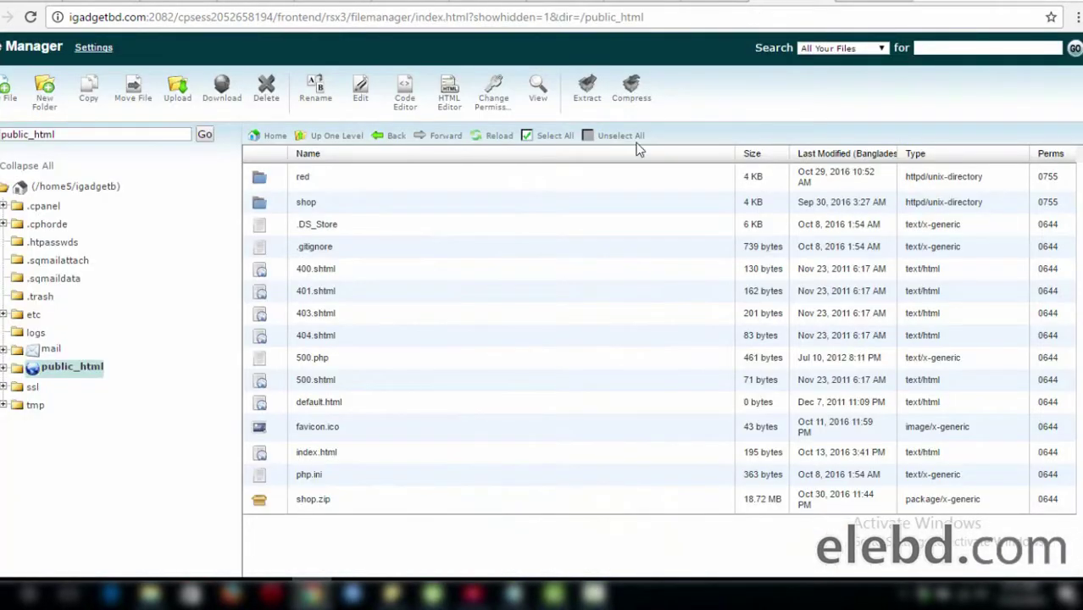
{"action": "double_click", "coordinate": [344, 202]}
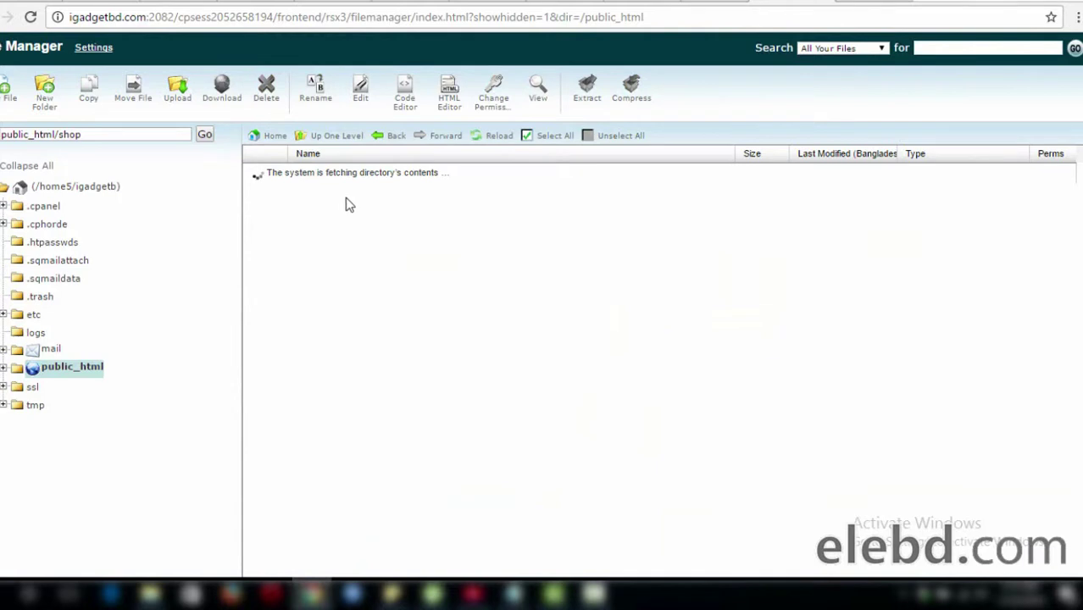
{"action": "double_click", "coordinate": [347, 178]}
{"action": "double_click", "coordinate": [343, 241]}
{"action": "left_click", "coordinate": [345, 205]}
{"action": "double_click", "coordinate": [344, 205]}
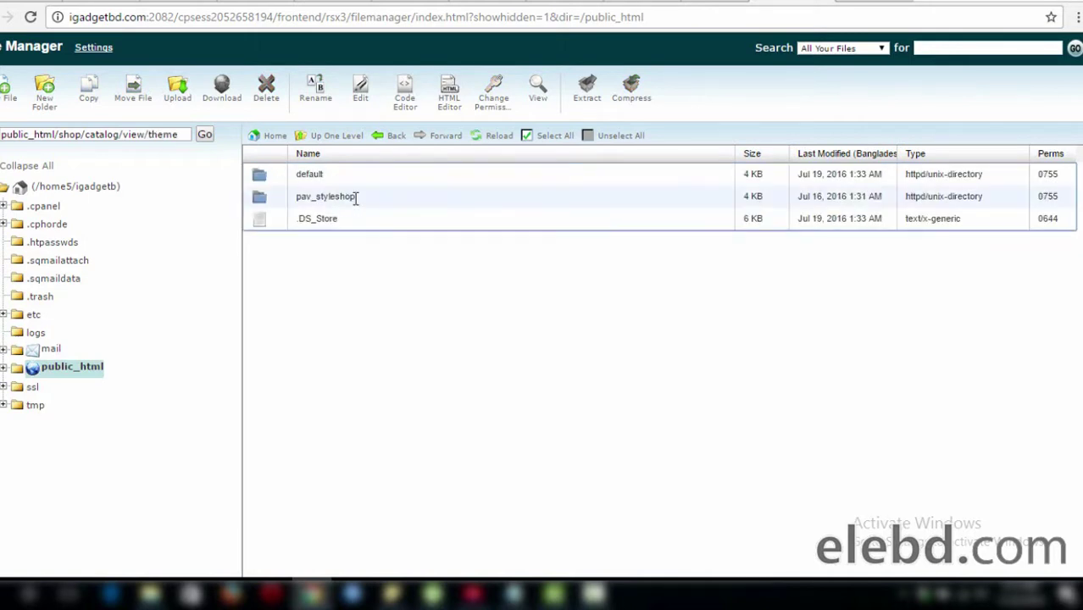
Open the module folder inside the pav_styleshop theme's template folder
{"action": "double_click", "coordinate": [380, 196]}
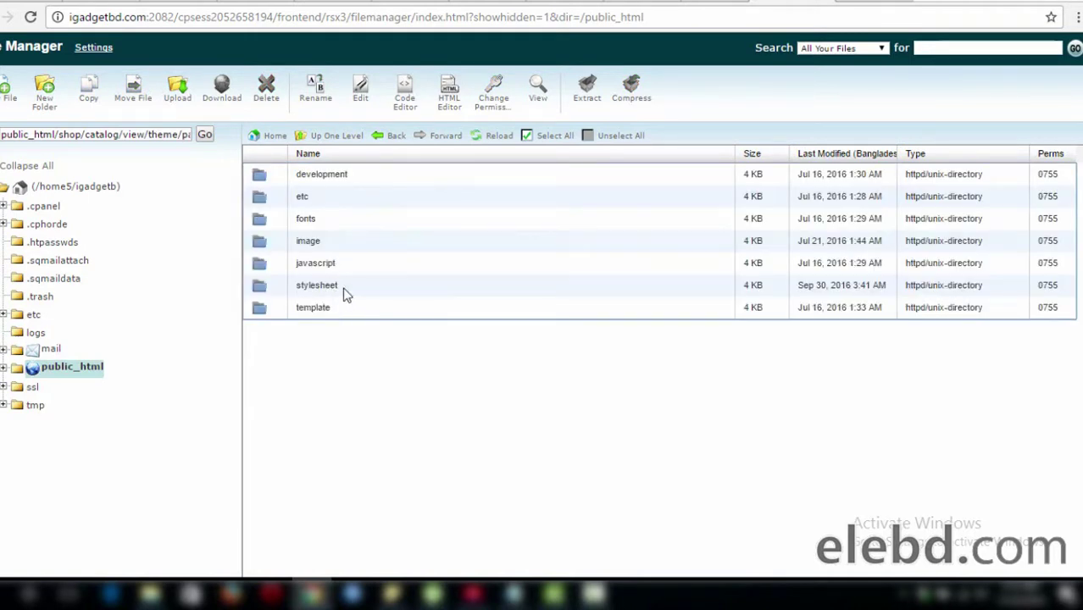
{"action": "left_click", "coordinate": [349, 310]}
{"action": "double_click", "coordinate": [348, 310]}
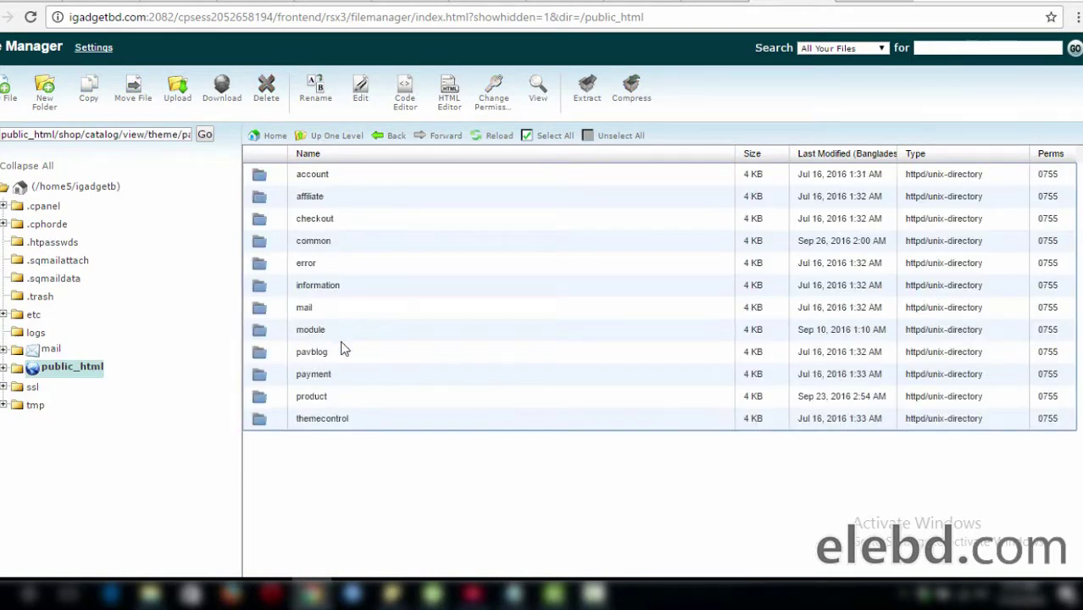
{"action": "double_click", "coordinate": [343, 331]}
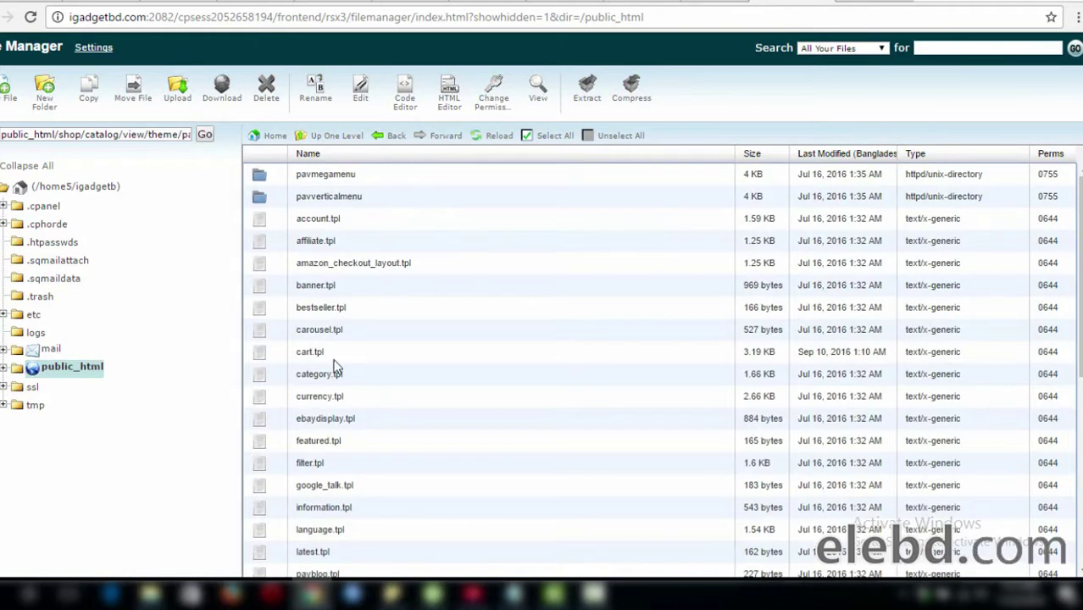
Look through the module template files, including information.tpl, google_talk.tpl and latest.tpl
{"action": "scroll", "coordinate": [333, 365], "scroll_direction": "down", "scroll_amount": 2}
{"action": "left_click", "coordinate": [332, 344]}
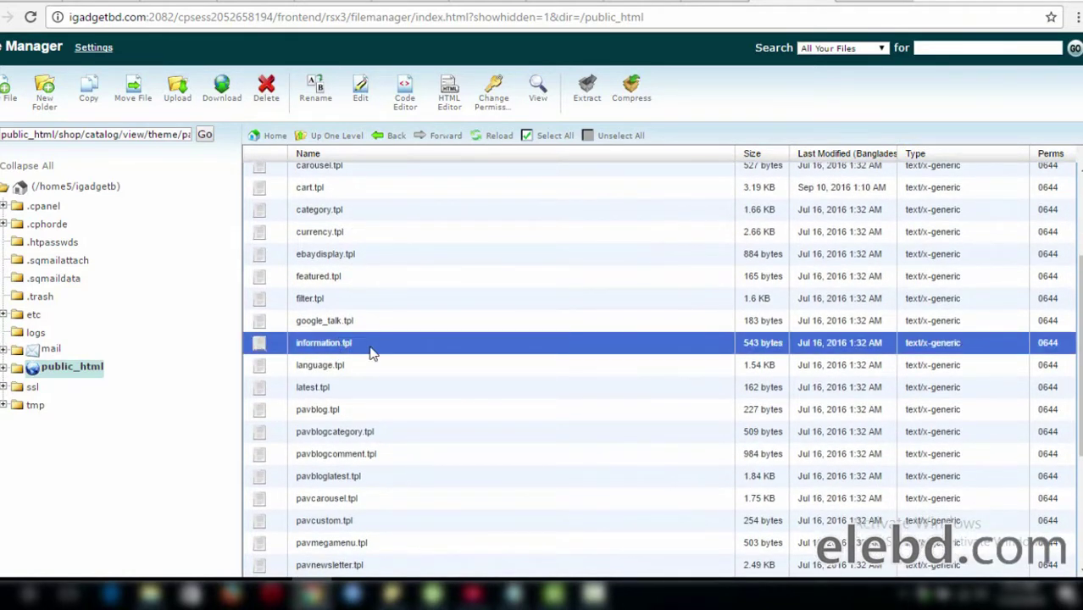
{"action": "left_click", "coordinate": [333, 321]}
{"action": "left_click", "coordinate": [334, 388]}
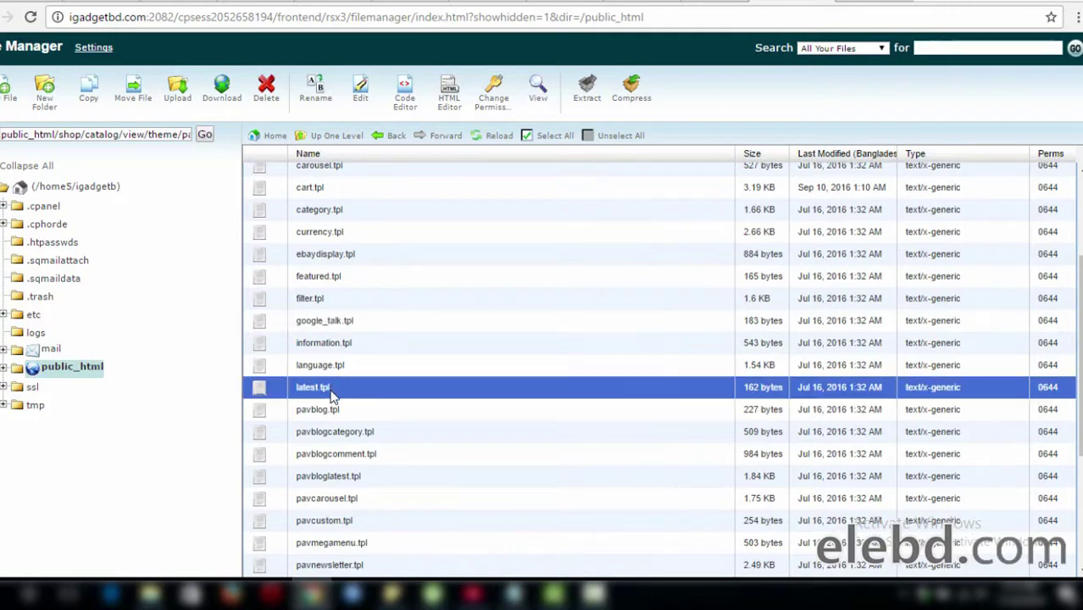
{"action": "left_click", "coordinate": [334, 390]}
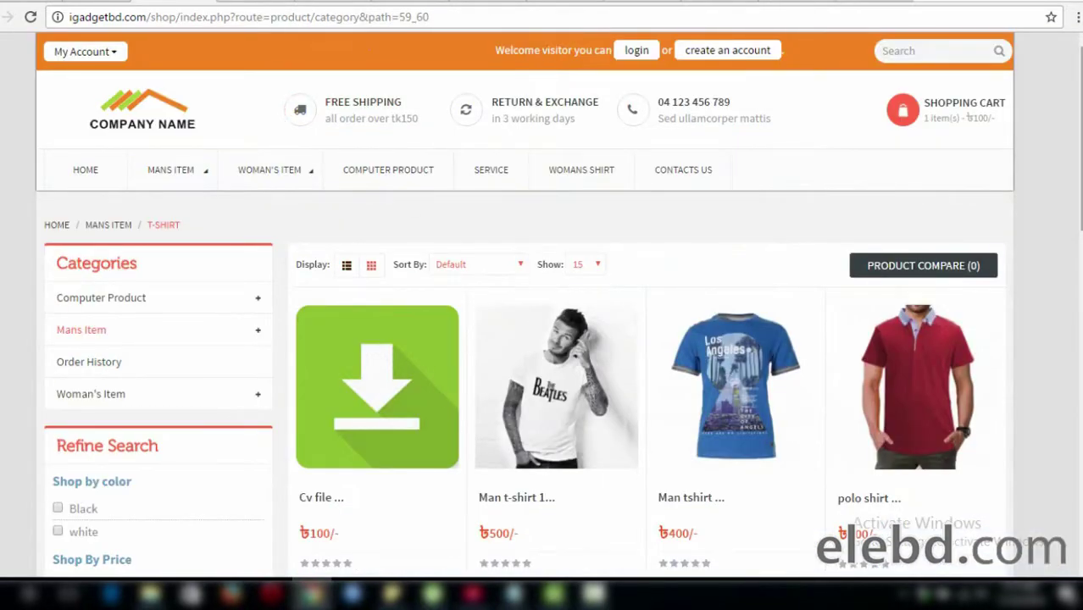
Revisit the shop's T-Shirt category page and view the Extensions options in the store administration
{"action": "scroll", "coordinate": [560, 339], "scroll_direction": "down", "scroll_amount": 4}
{"action": "scroll", "coordinate": [559, 339], "scroll_direction": "up", "scroll_amount": 4}
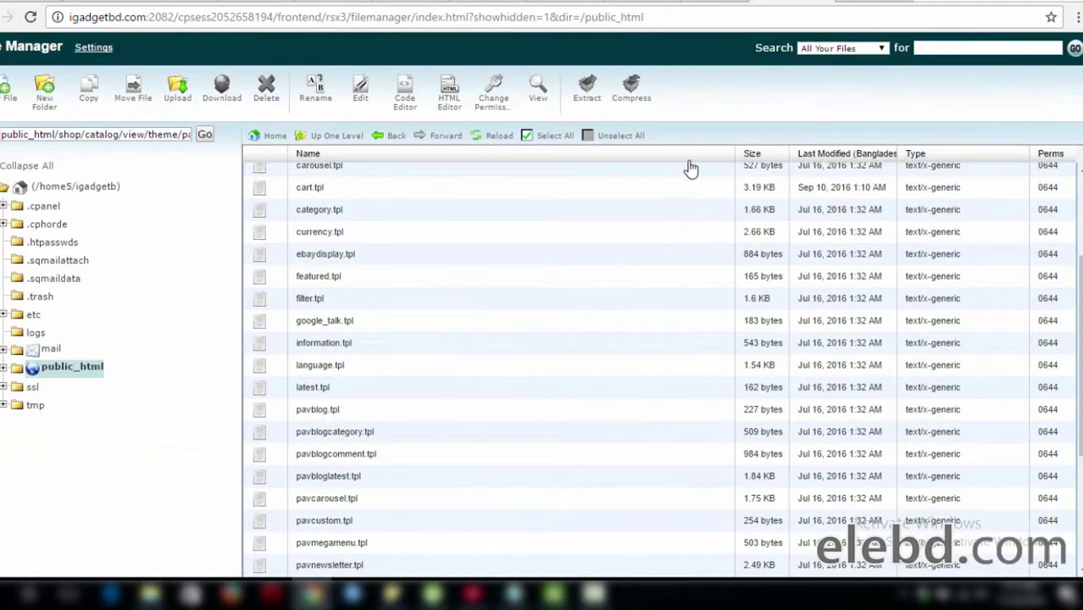
{"action": "scroll", "coordinate": [351, 300], "scroll_direction": "up", "scroll_amount": 3}
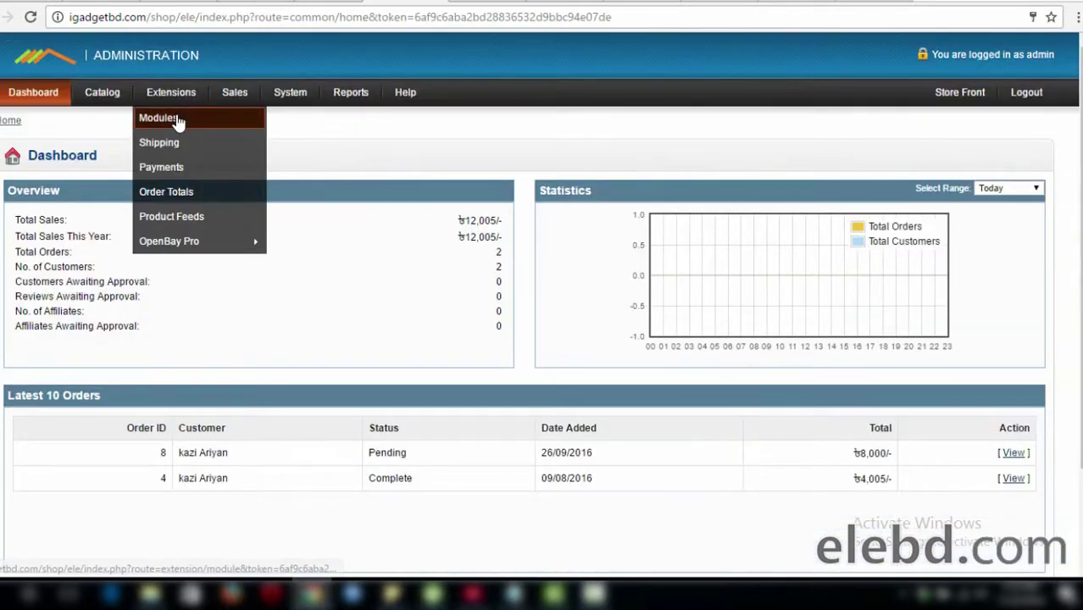
{"action": "mouse_move", "coordinate": [171, 95]}
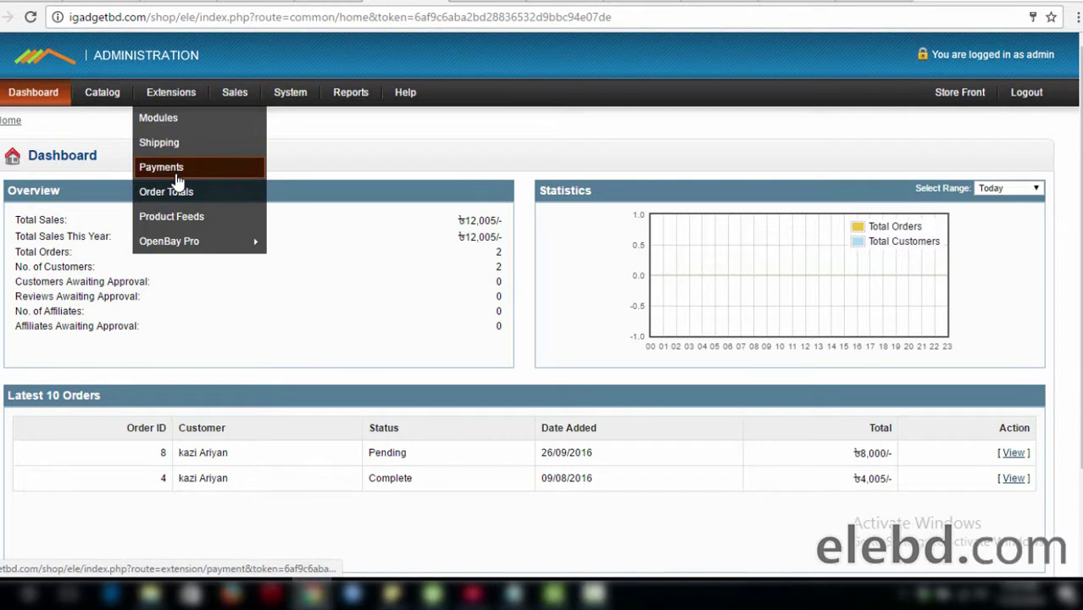
Look through the Sales options in the store administration, including Customers, Coupons and Gift Vouchers
{"action": "mouse_move", "coordinate": [235, 93]}
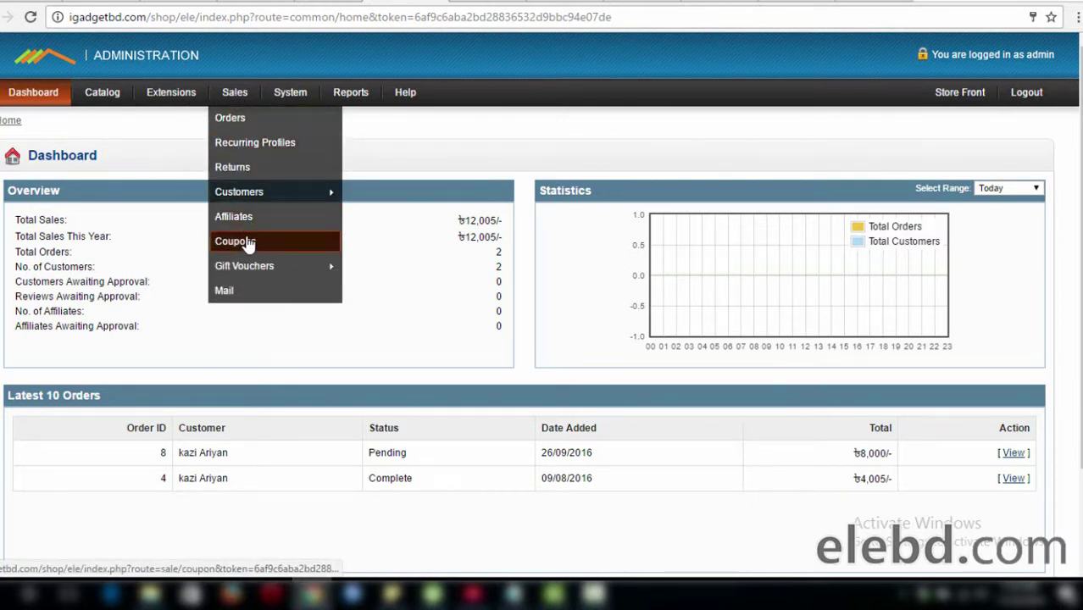
{"action": "mouse_move", "coordinate": [286, 268]}
{"action": "mouse_move", "coordinate": [238, 266]}
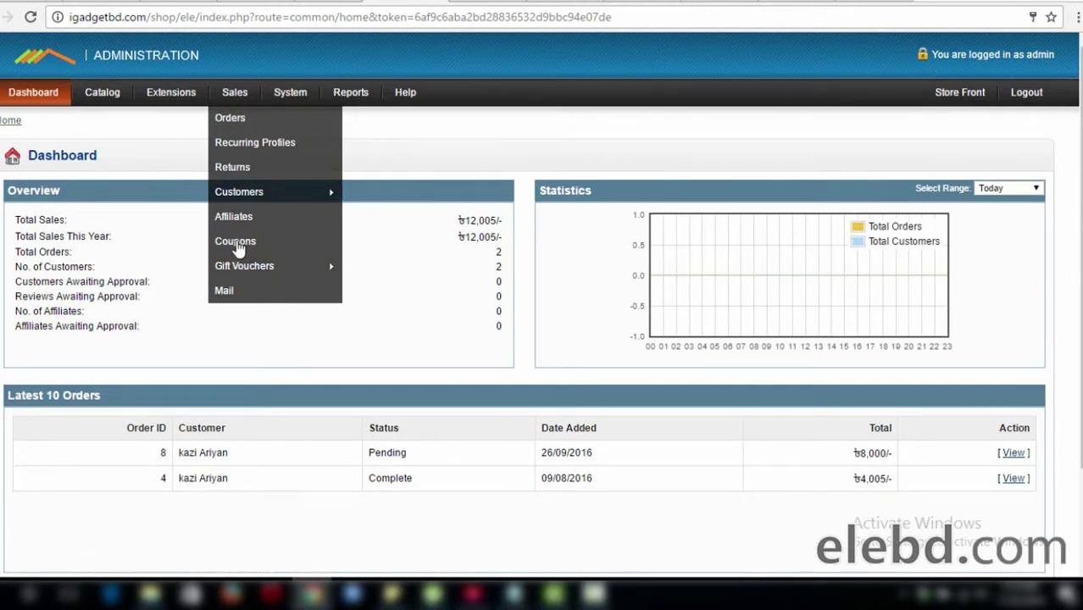
Look over the System options, view the Users list in a separate tab, and return to the dashboard
{"action": "mouse_move", "coordinate": [290, 100]}
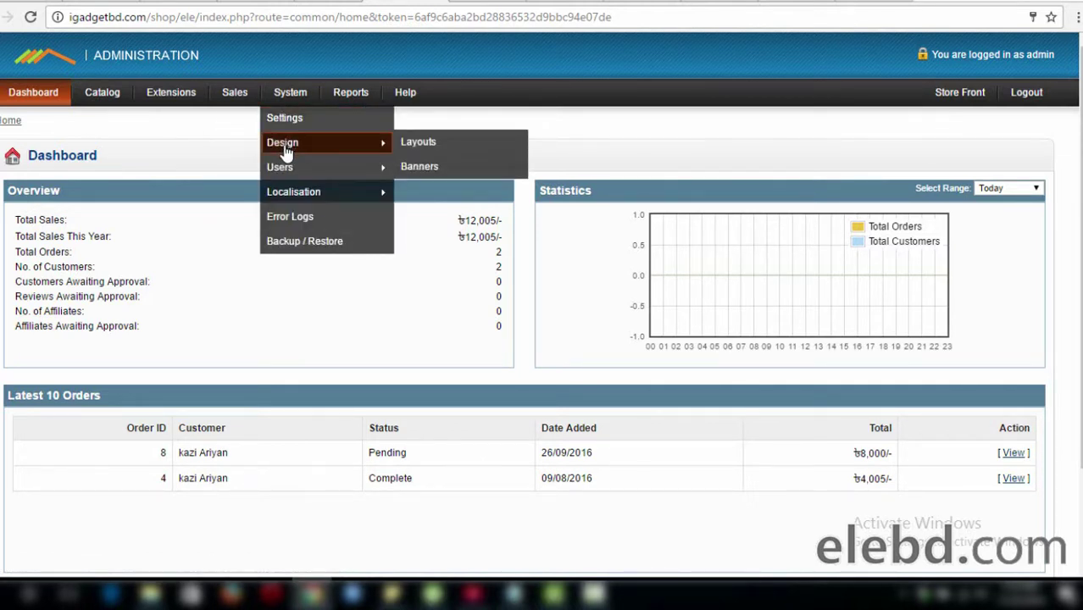
{"action": "mouse_move", "coordinate": [365, 145]}
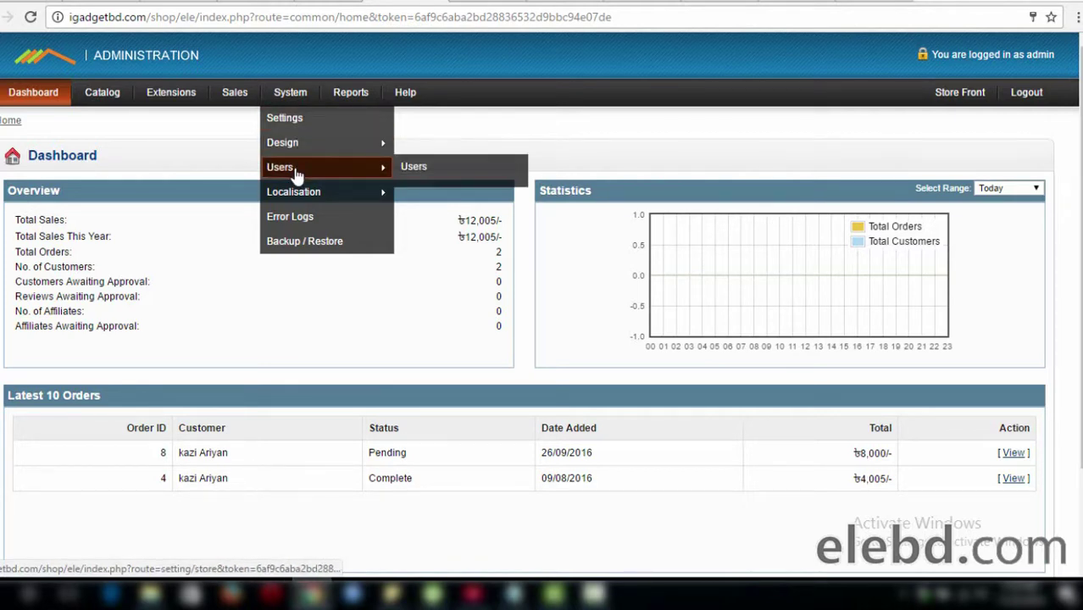
{"action": "mouse_move", "coordinate": [284, 166]}
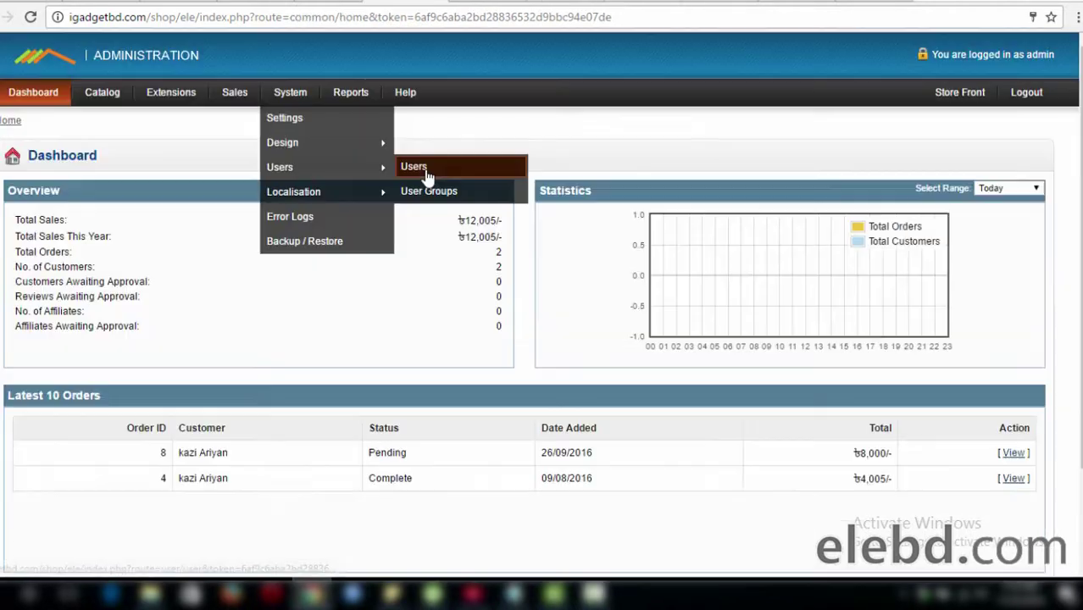
{"action": "right_click", "coordinate": [442, 169]}
{"action": "left_click", "coordinate": [462, 178]}
{"action": "left_click", "coordinate": [426, 1]}
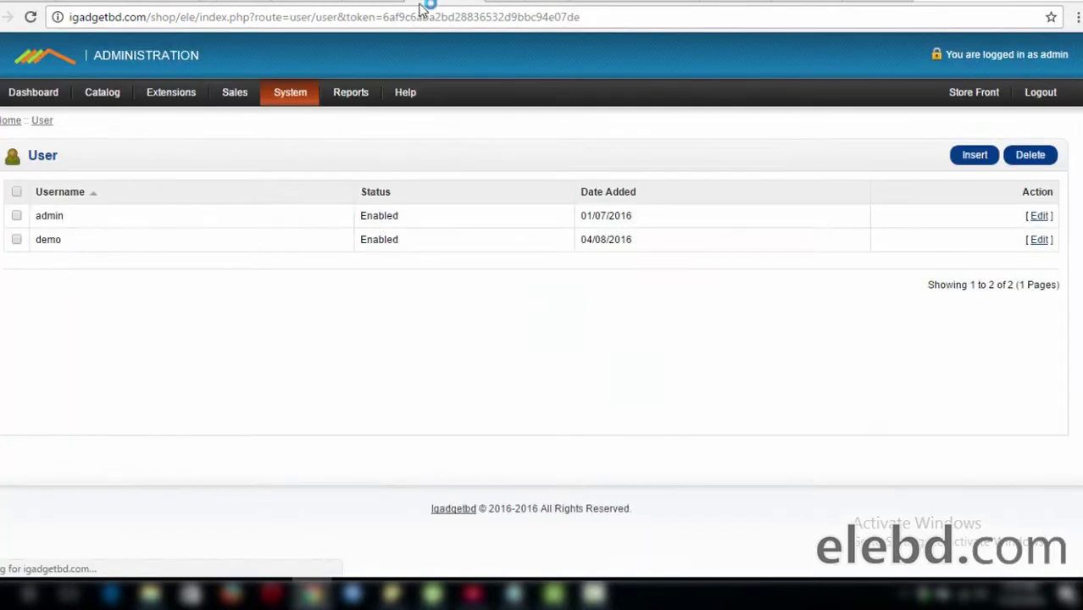
{"action": "left_click", "coordinate": [365, 2]}
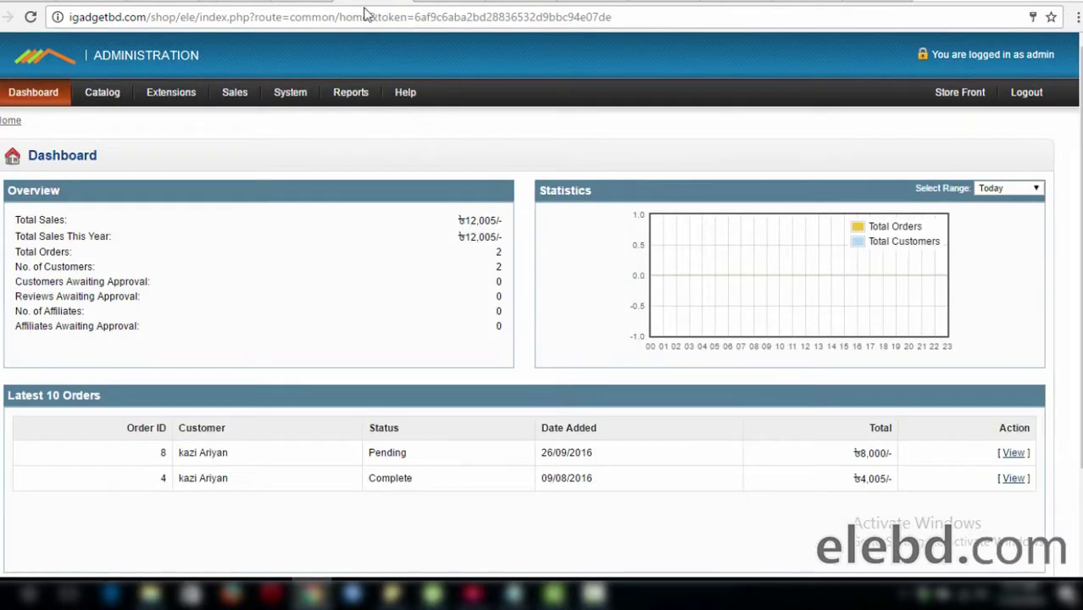
Look through the System options for users and localisation and the Reports options for sales, products, customers and affiliates
{"action": "mouse_move", "coordinate": [292, 167]}
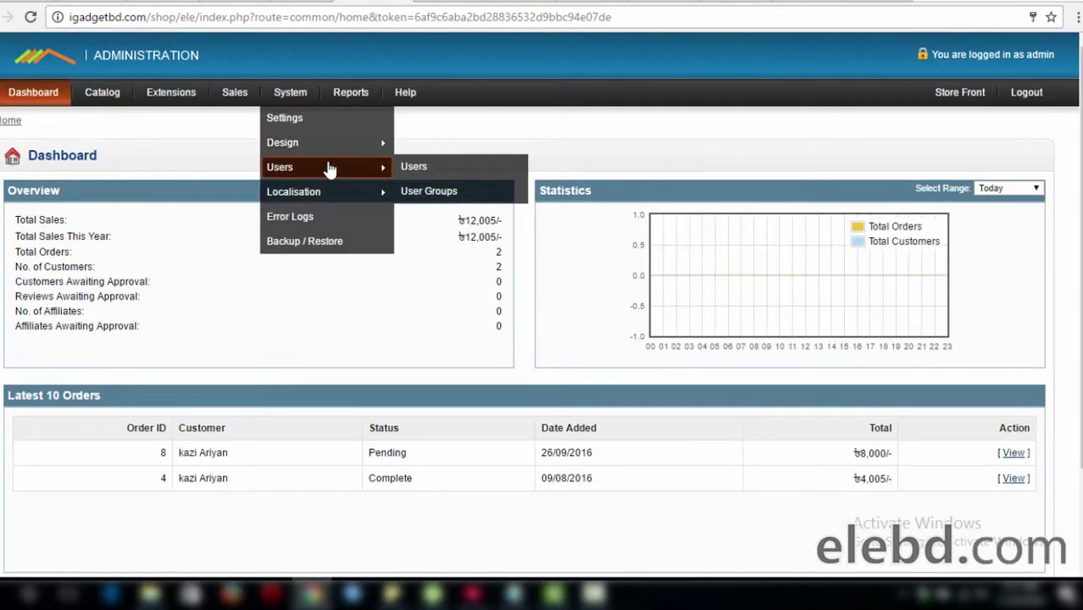
{"action": "mouse_move", "coordinate": [373, 193]}
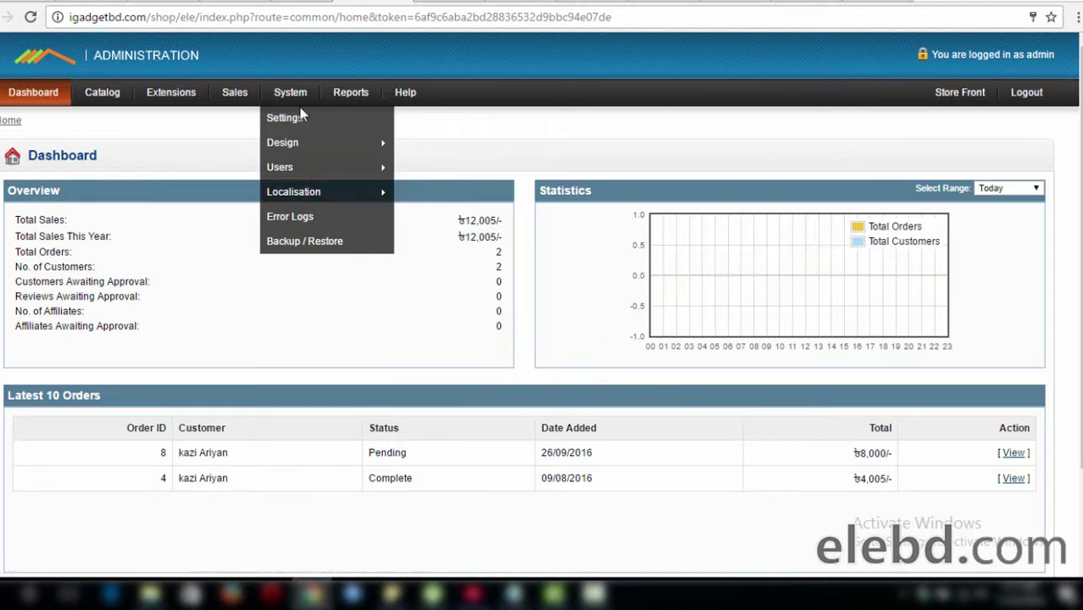
{"action": "mouse_move", "coordinate": [350, 96]}
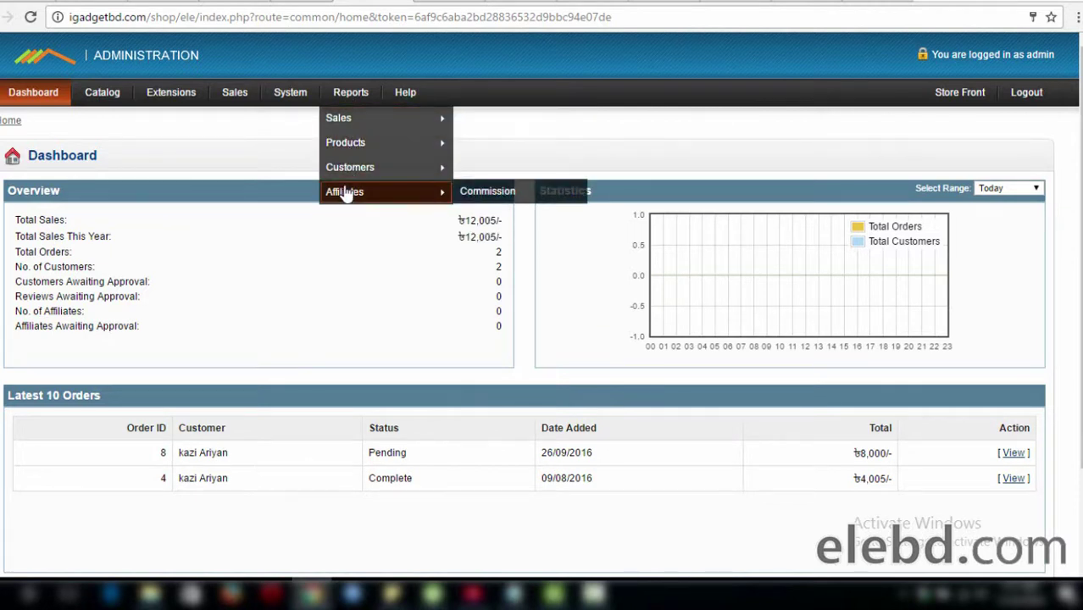
{"action": "mouse_move", "coordinate": [190, 99]}
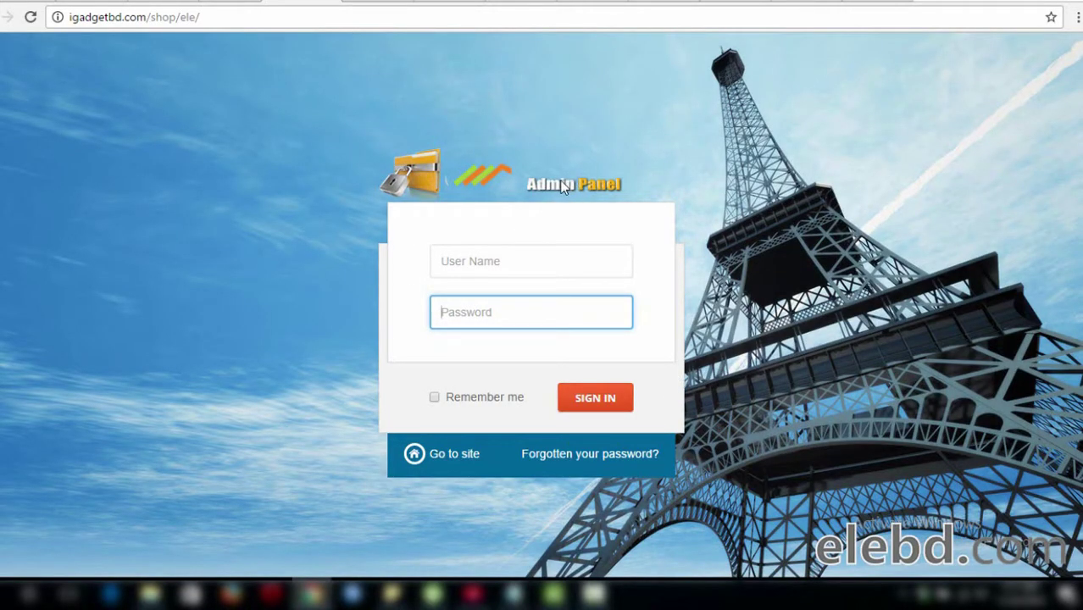
View the admin login page and look through the theme's module template files in the cPanel File Manager
{"action": "left_click", "coordinate": [486, 259]}
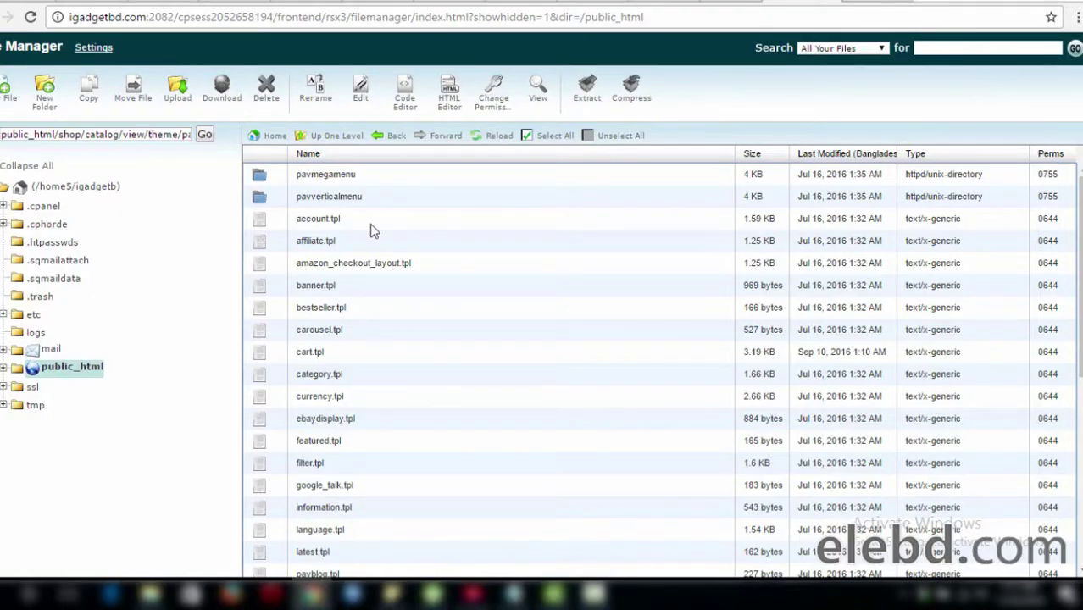
{"action": "scroll", "coordinate": [372, 234], "scroll_direction": "down", "scroll_amount": 5}
{"action": "left_click_drag", "start_coordinate": [1078, 390], "coordinate": [1078, 278]}
{"action": "left_click", "coordinate": [327, 263]}
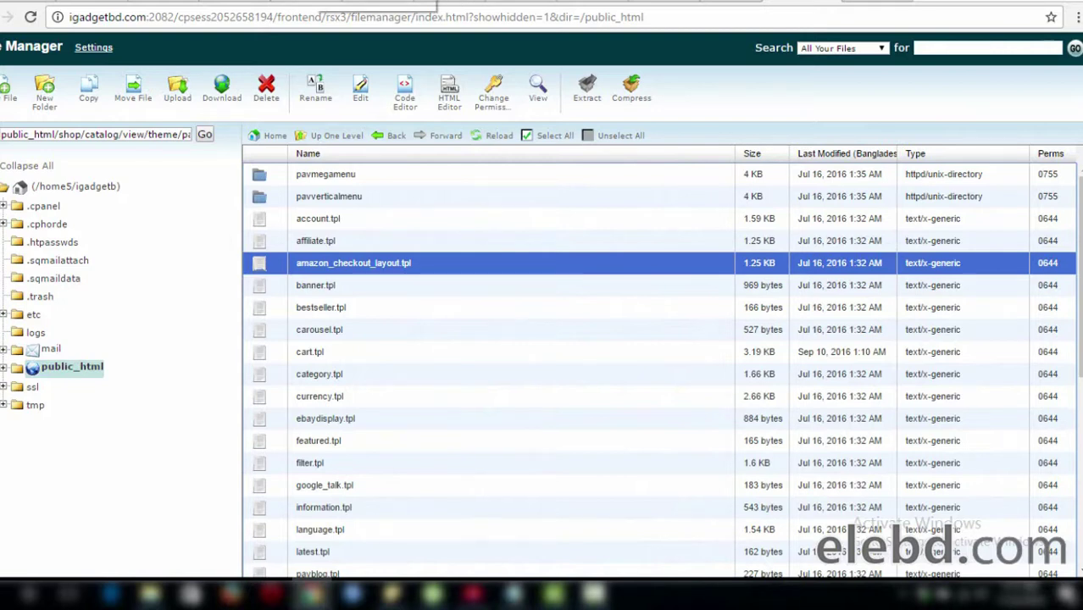
Revisit the administration dashboard and the shop's T-Shirt category page
{"action": "left_click", "coordinate": [375, 7]}
{"action": "mouse_move", "coordinate": [159, 105]}
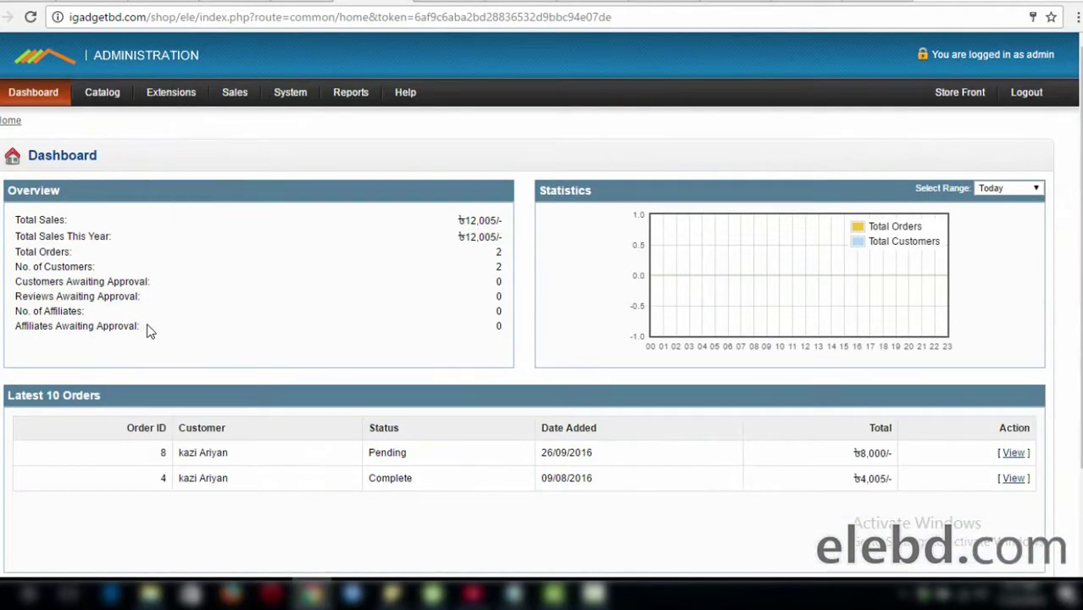
{"action": "left_click", "coordinate": [254, 7]}
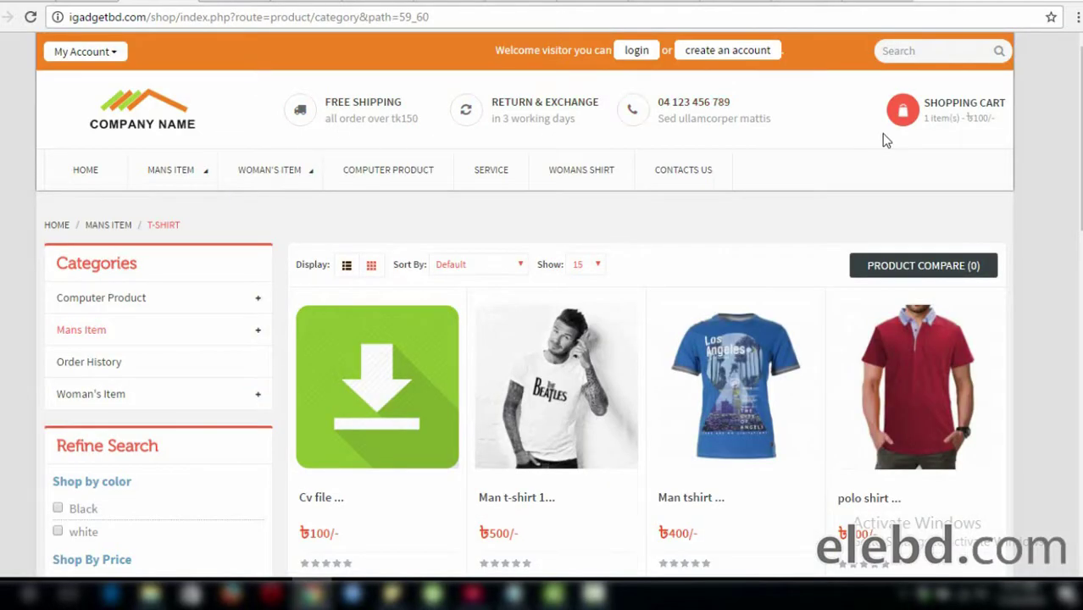
{"action": "mouse_move", "coordinate": [1079, 136]}
{"action": "left_mouse_down"}
{"action": "mouse_move", "coordinate": [1080, 195]}
{"action": "mouse_move", "coordinate": [1079, 135]}
{"action": "left_mouse_up"}
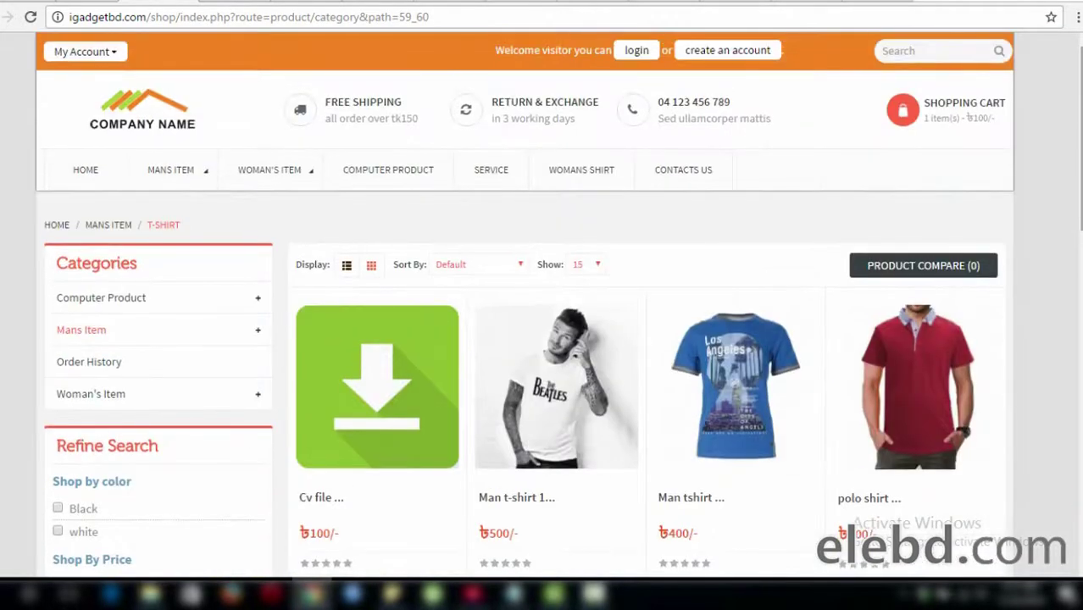